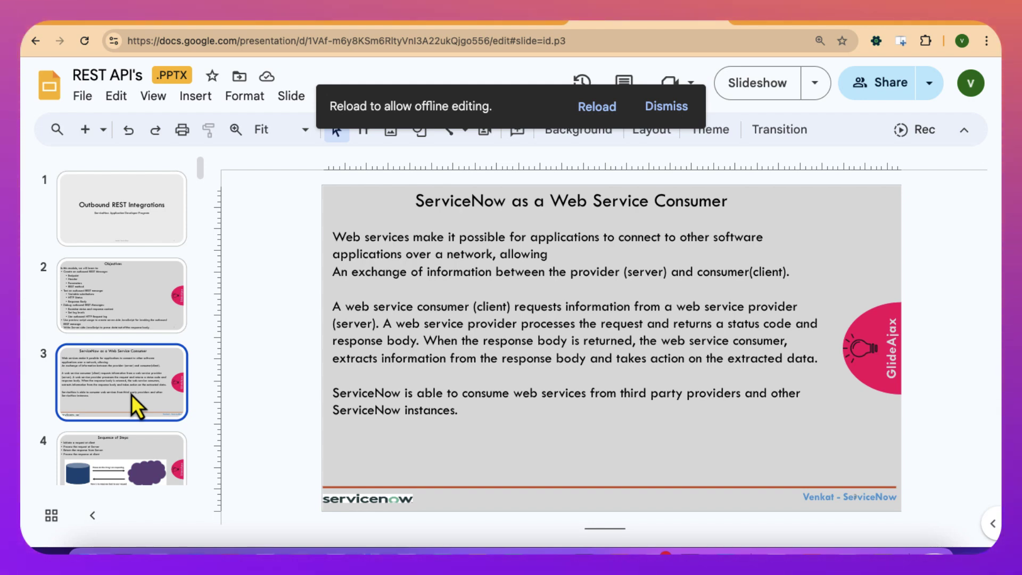
Step: Go through the slides on the sequence of steps and outbound REST messages, up to the REST Message form example
left_click(120, 456)
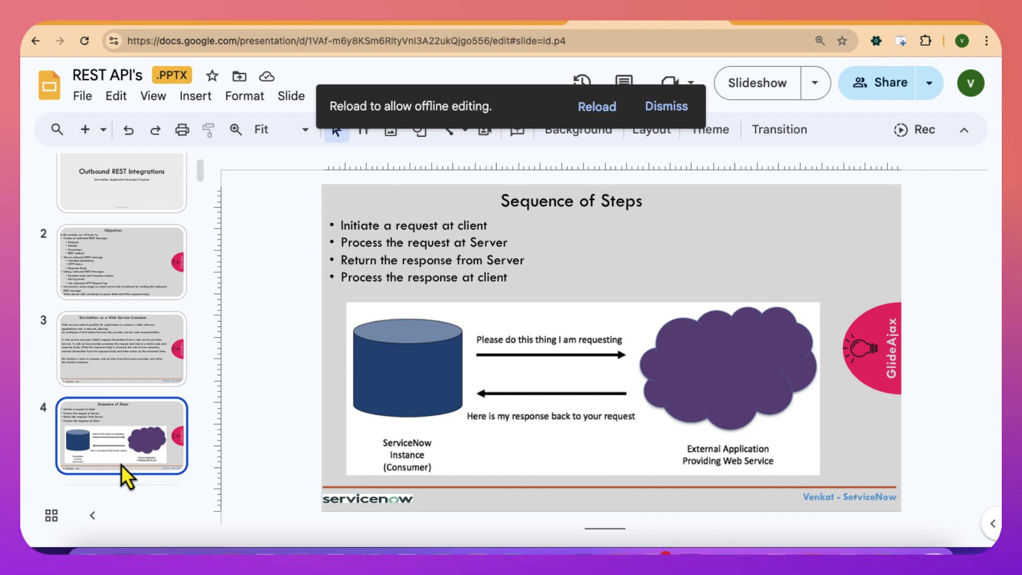
scroll(120, 464, "down", 2)
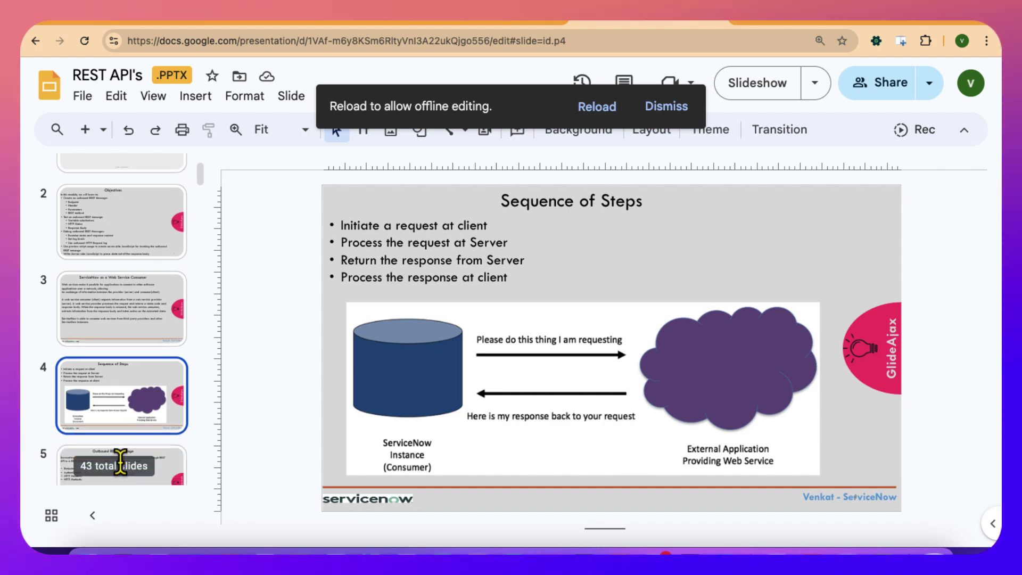
left_click(114, 438)
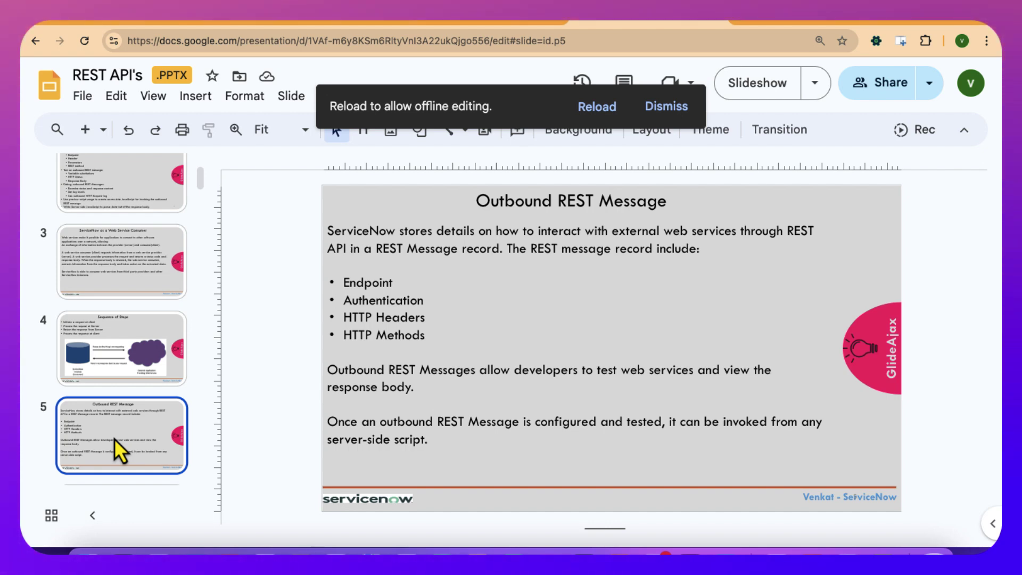
scroll(114, 438, "down", 2)
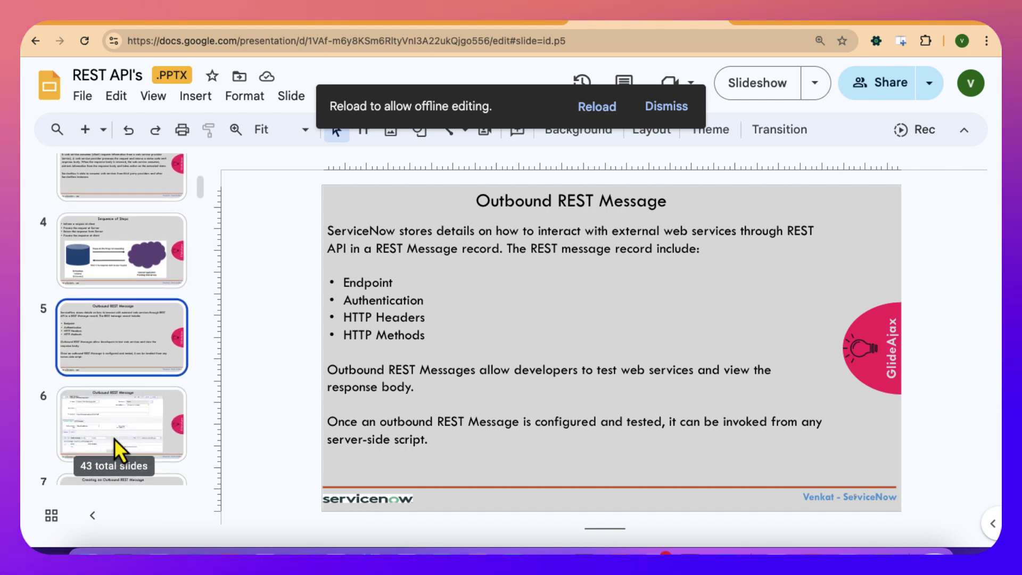
left_click(114, 438)
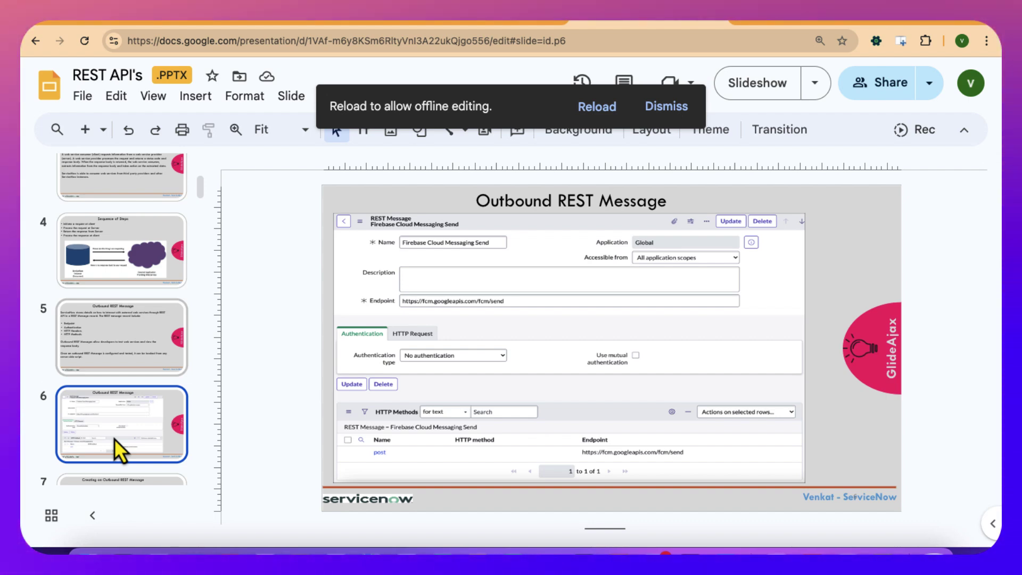
Step: Switch to ServiceNow, find the REST Message module, reload its list and start a new record
left_click(182, 21)
left_click(170, 85)
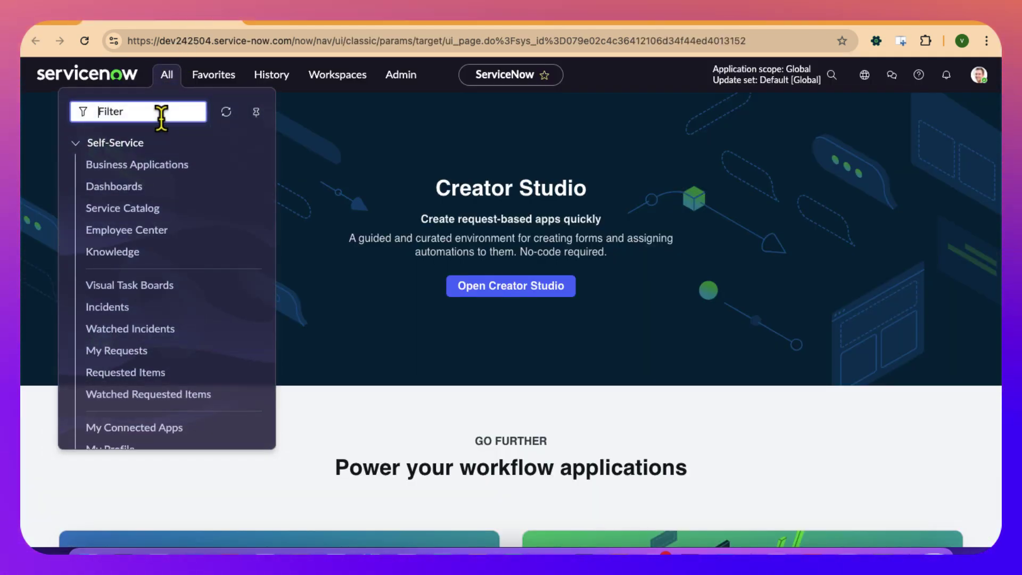
type("rest mess")
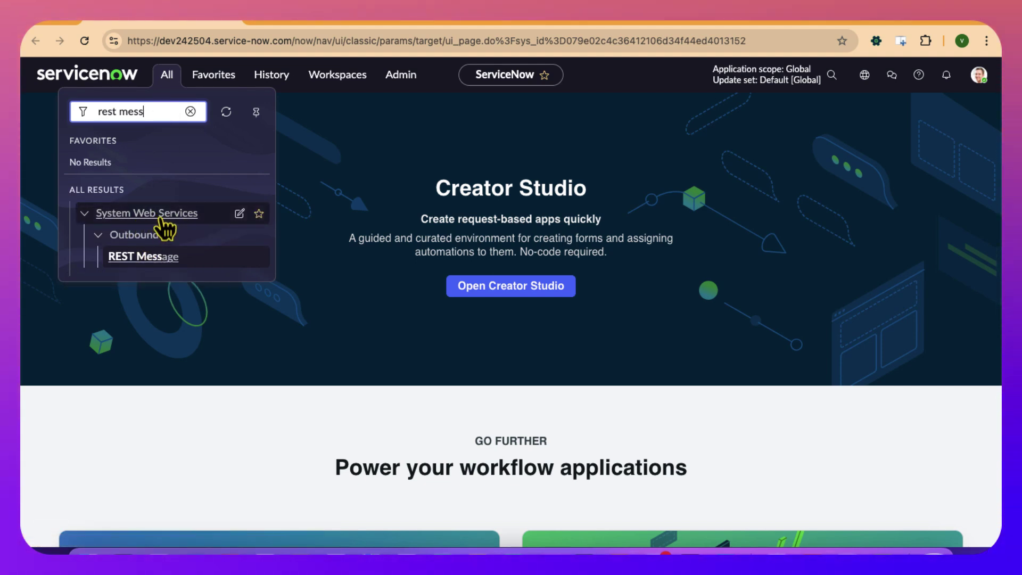
left_click(142, 260)
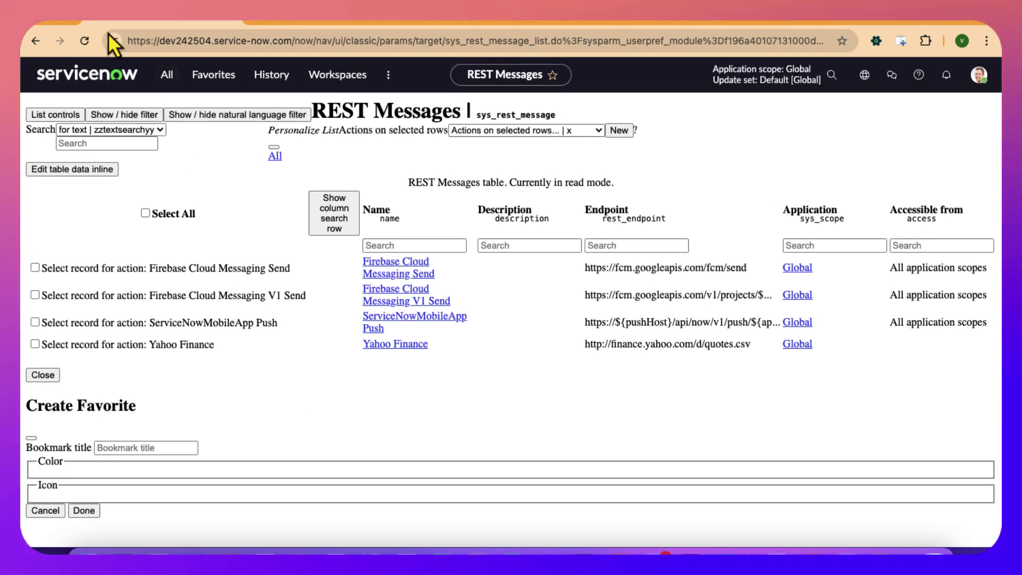
left_click(84, 45)
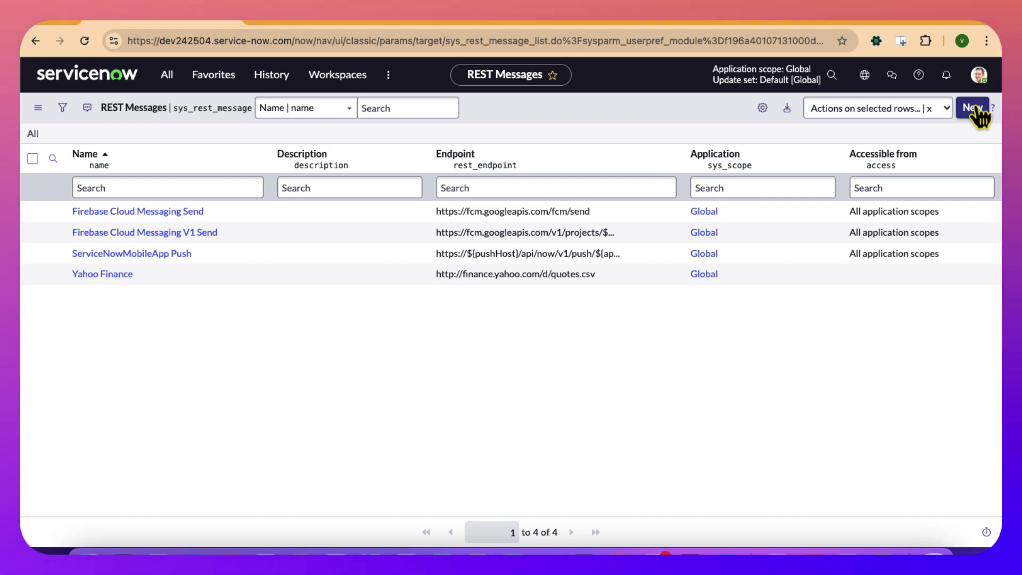
left_click(973, 108)
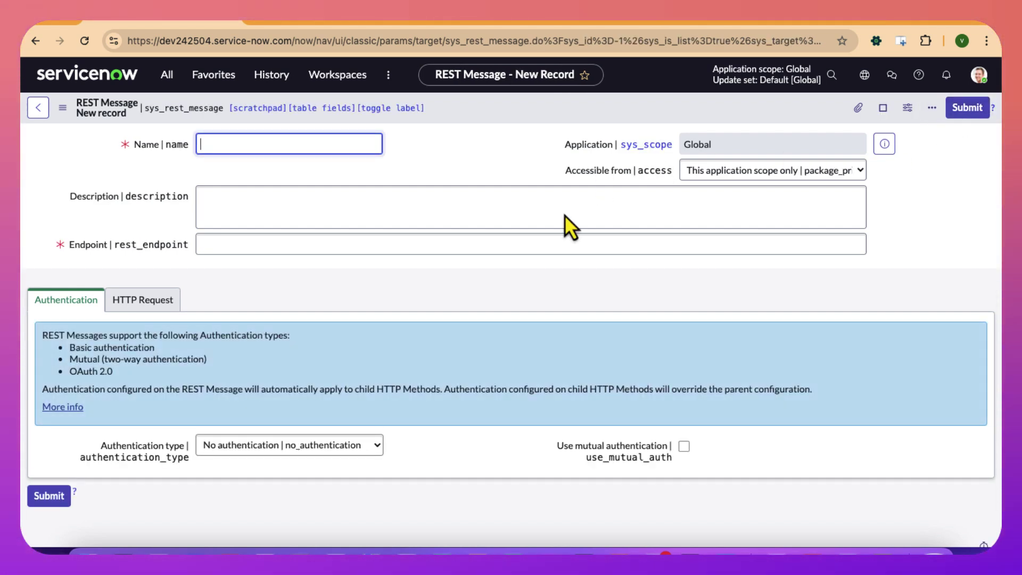
Step: Review the new record's required fields and HTTP headers, and try Basic as the authentication type
left_click(518, 244)
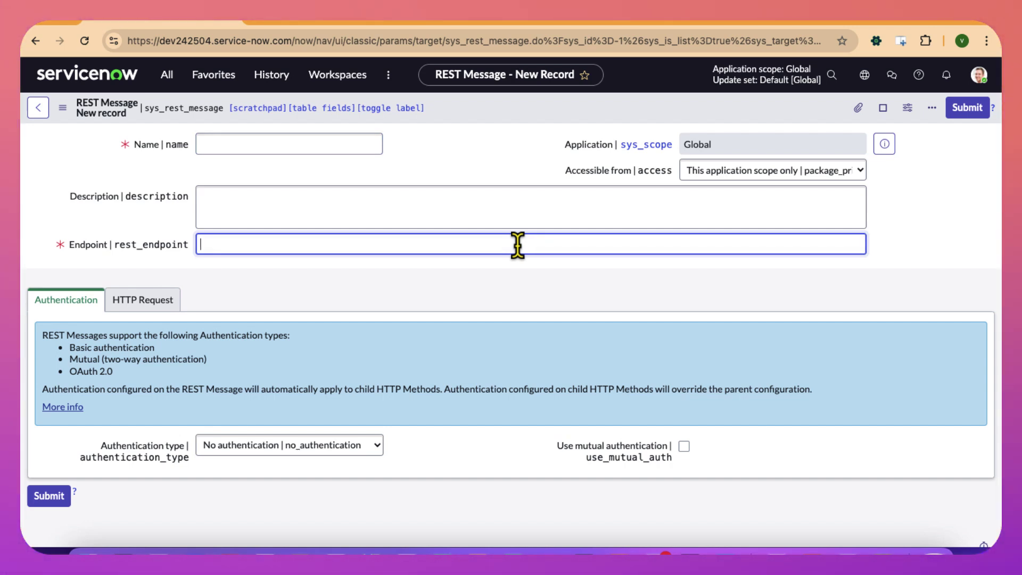
left_click(306, 146)
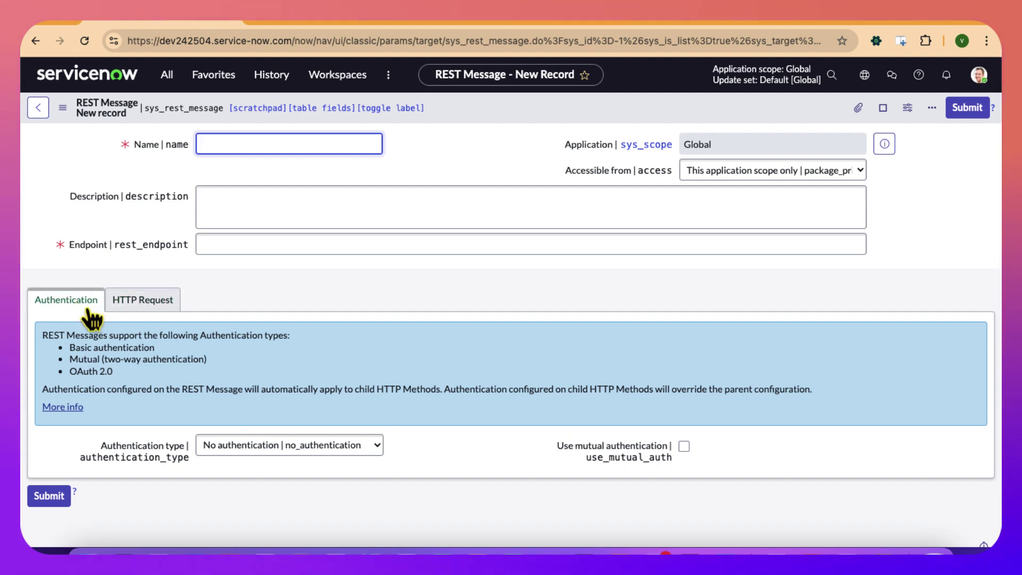
scroll(91, 318, "down", 1)
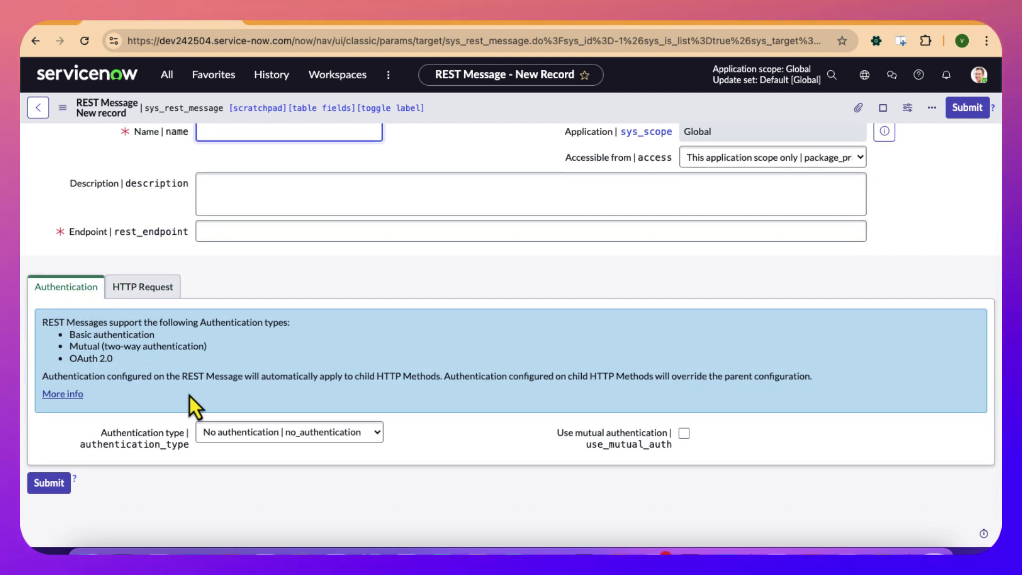
left_click(220, 437)
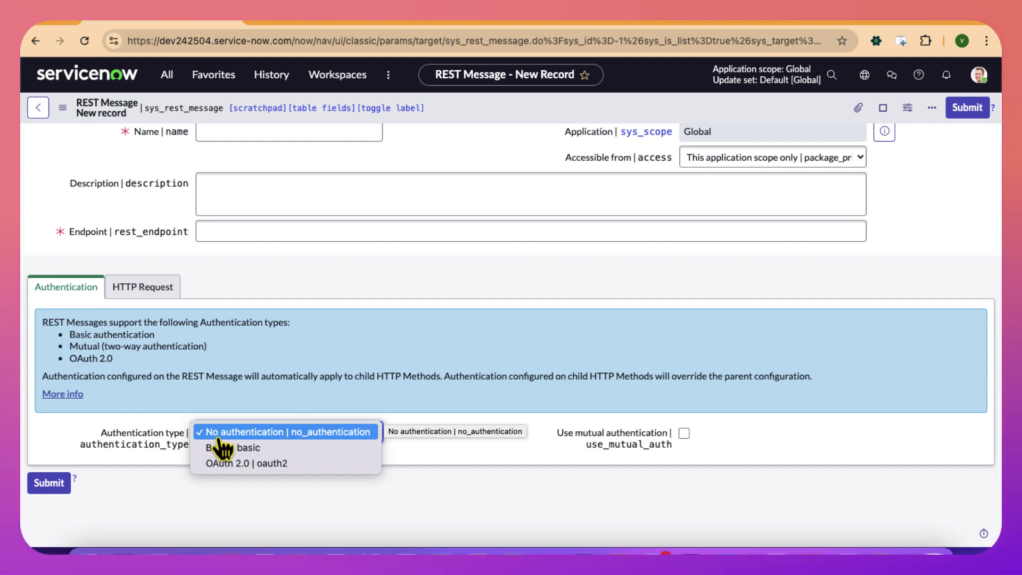
left_click(226, 450)
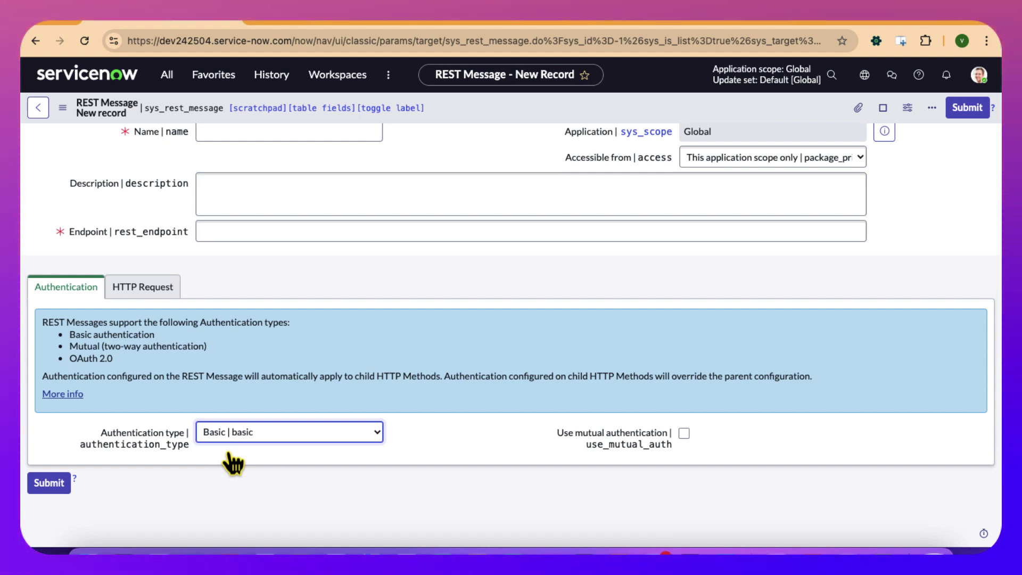
left_click(233, 432)
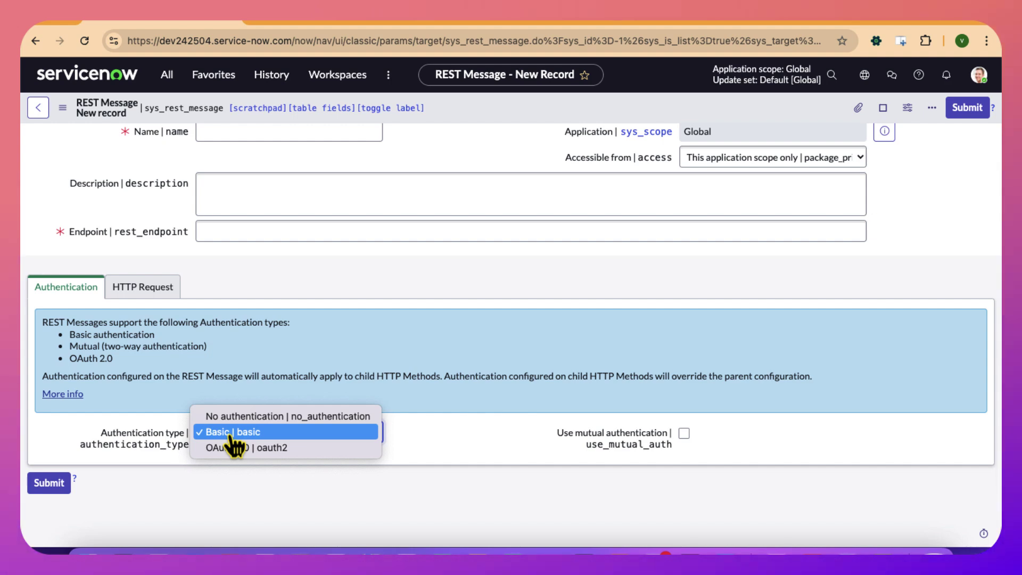
left_click(449, 492)
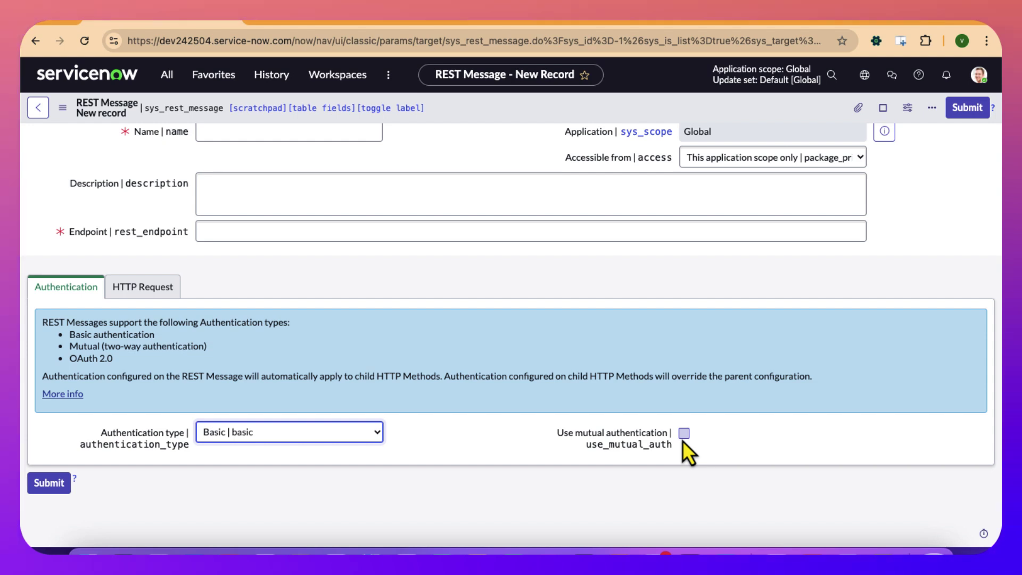
left_click(164, 296)
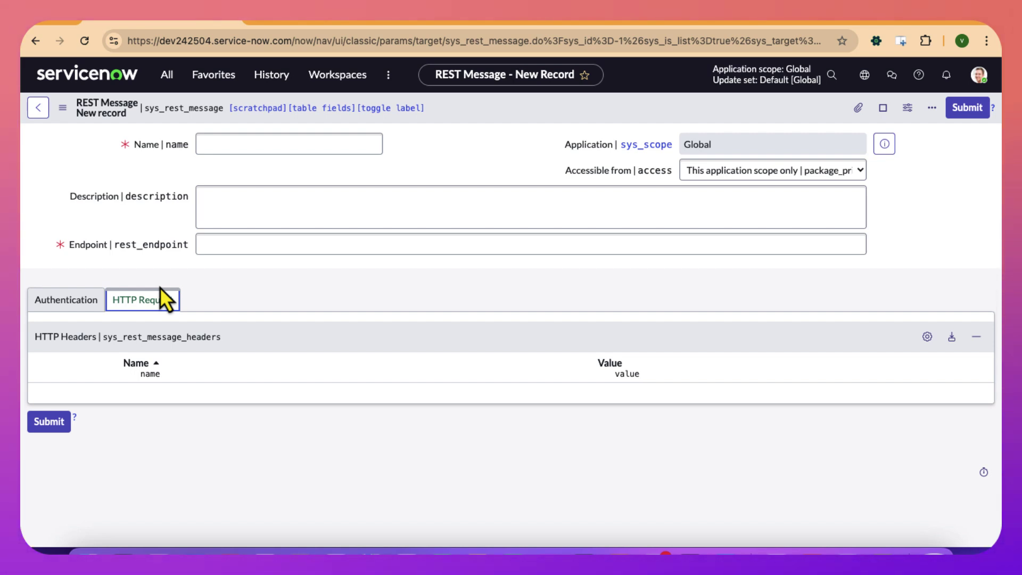
Step: Examine the sample response on IPinfo's IP Geolocation API page and the authentication examples in its developer documentation
left_click(228, 142)
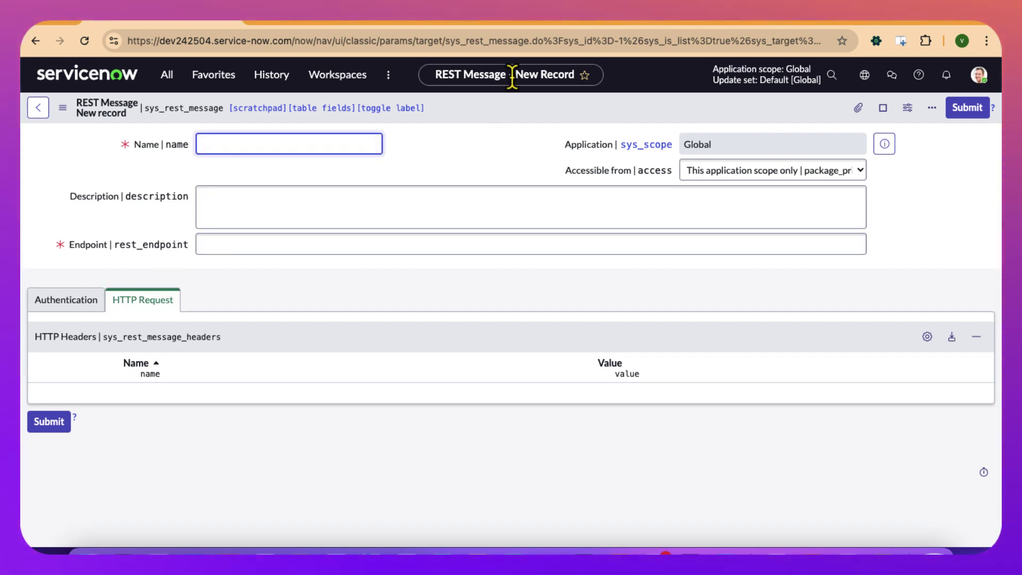
left_click(509, 21)
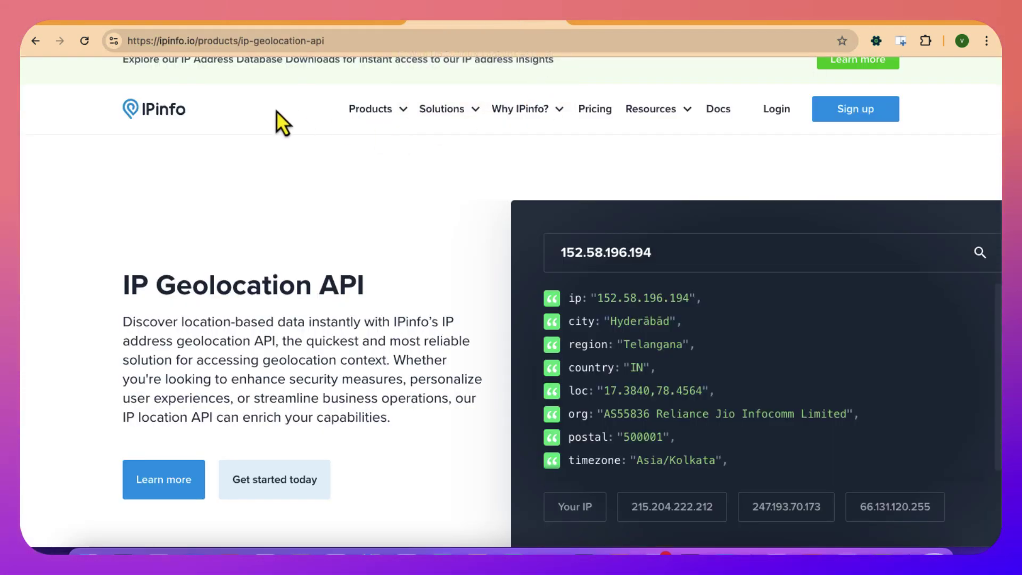
left_click(318, 21)
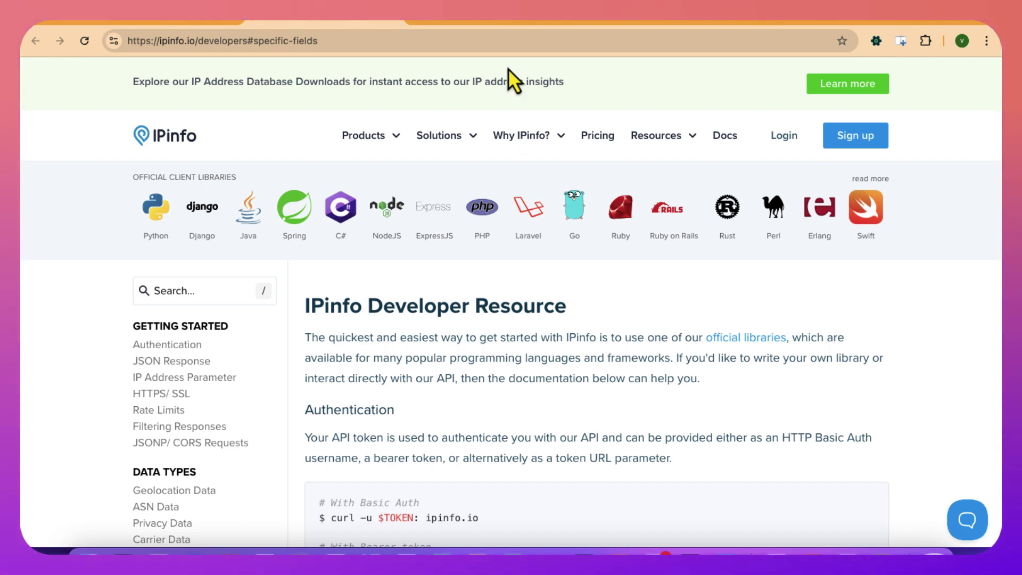
left_click(497, 18)
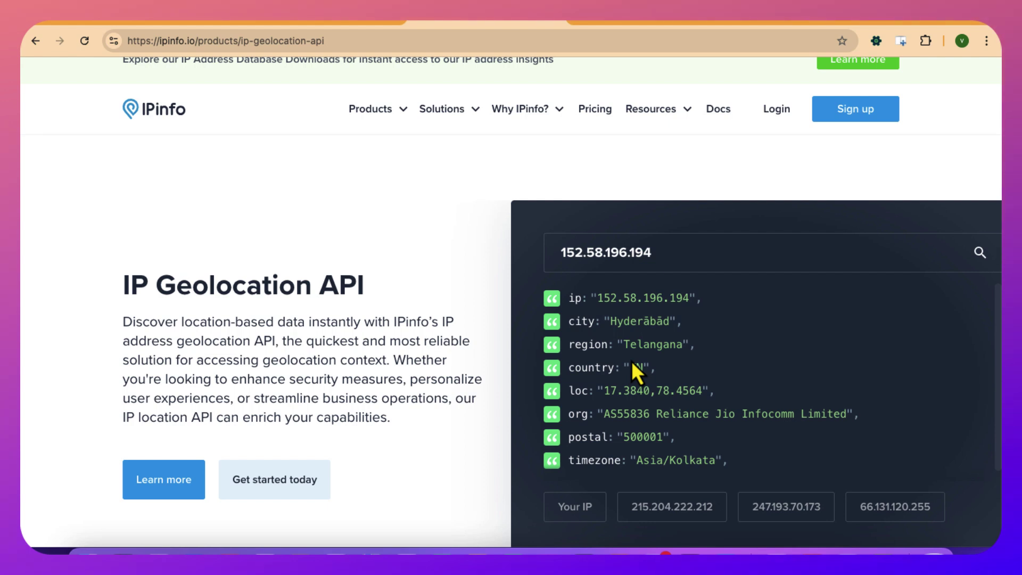
left_click_drag(727, 459, 568, 303)
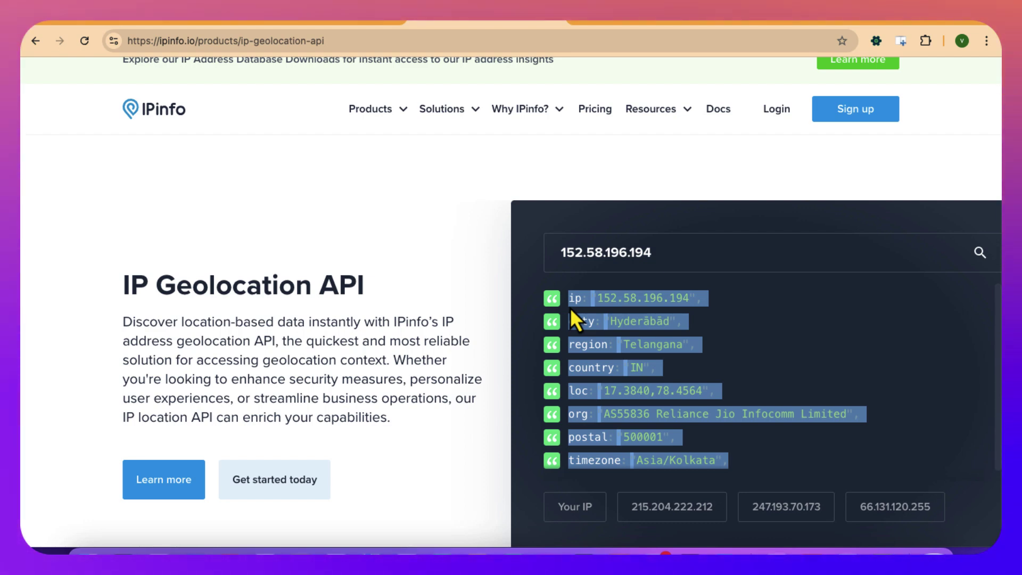
left_click(338, 22)
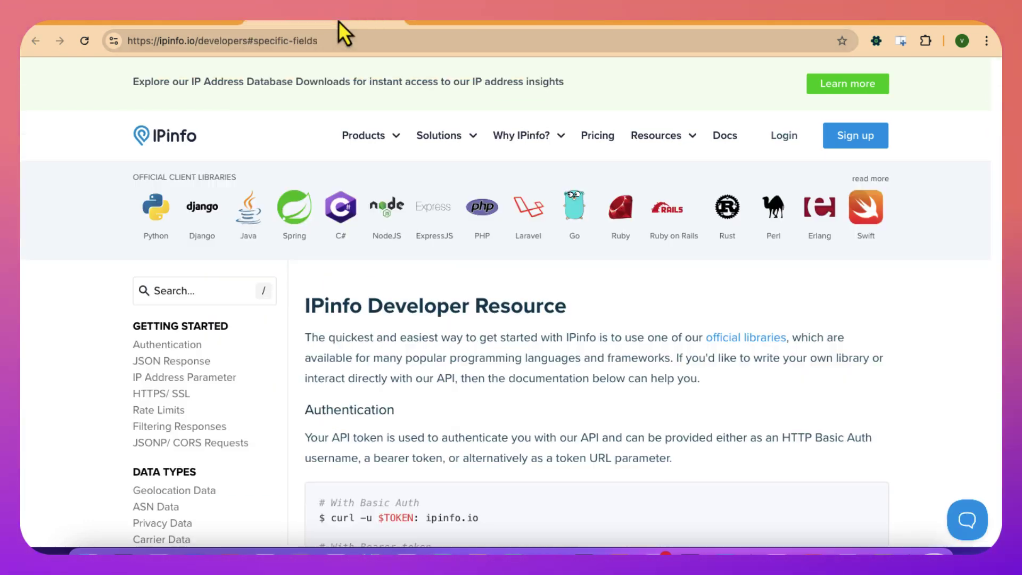
scroll(411, 331, "down", 5)
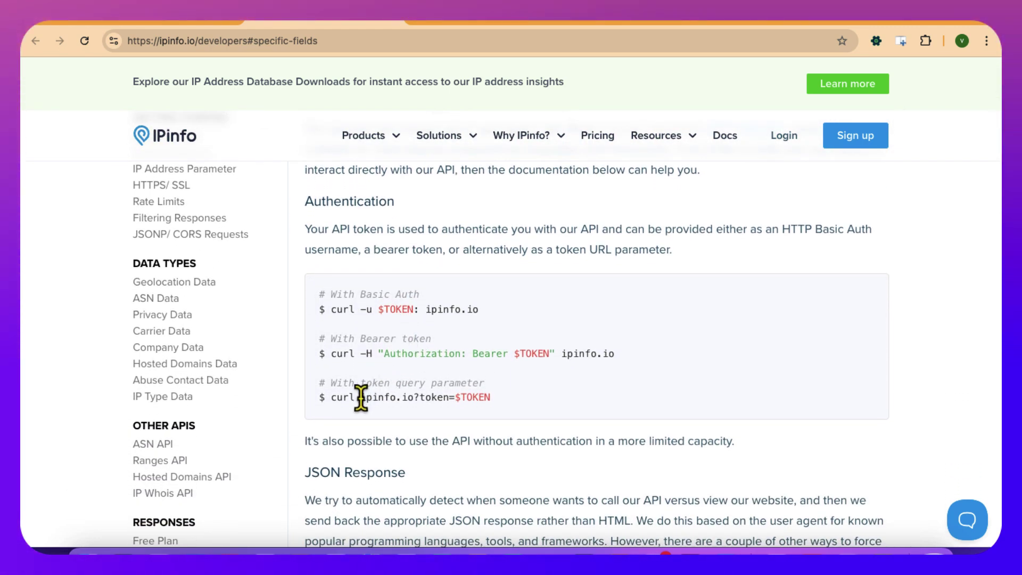
left_click_drag(361, 398, 413, 397)
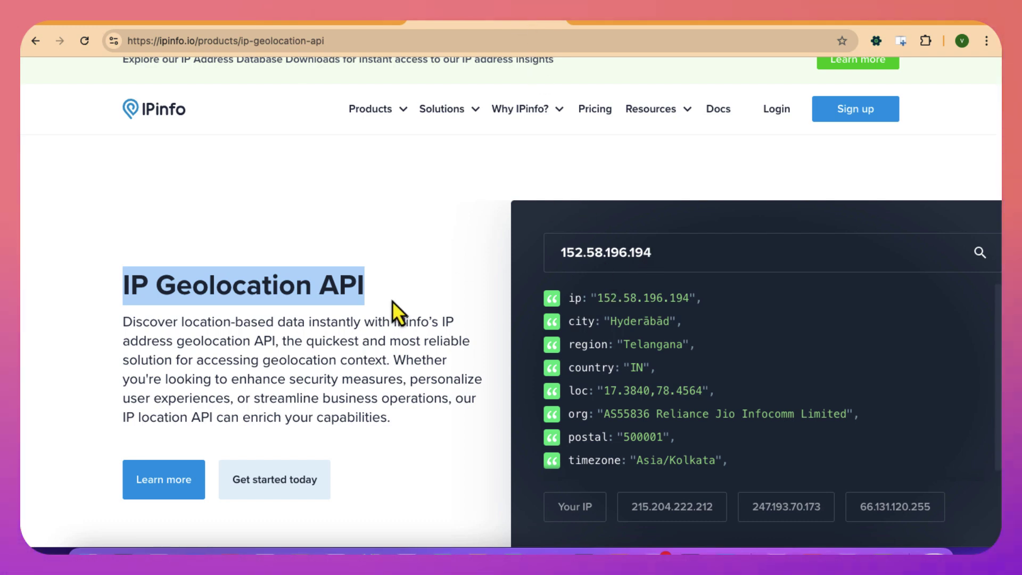
Step: Copy the heading "IP Geolocation API" from the IPinfo product page into the new REST message's name
left_click_drag(393, 311, 91, 289)
key("super+c")
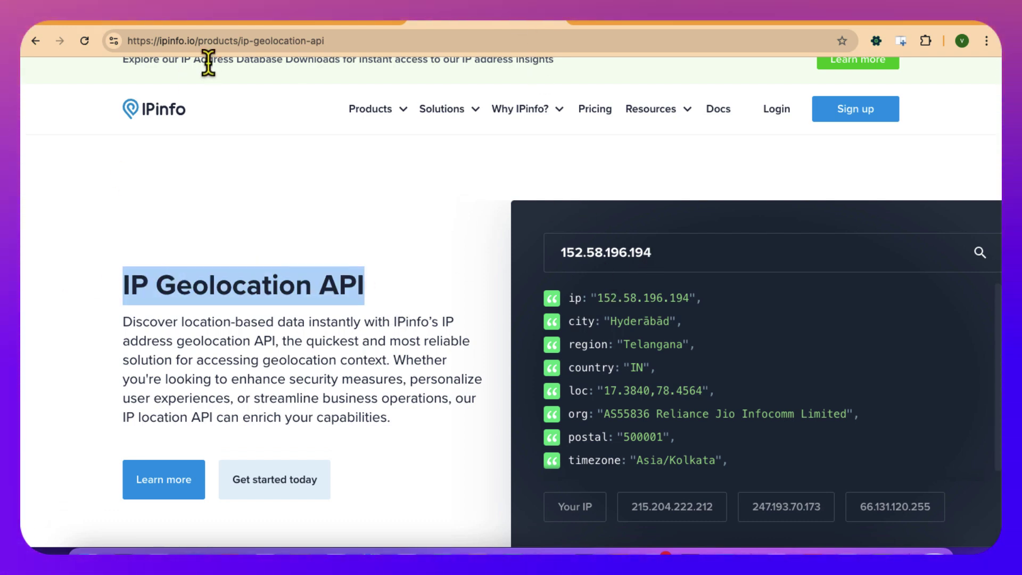
left_click(196, 22)
left_click(274, 144)
key("super+v")
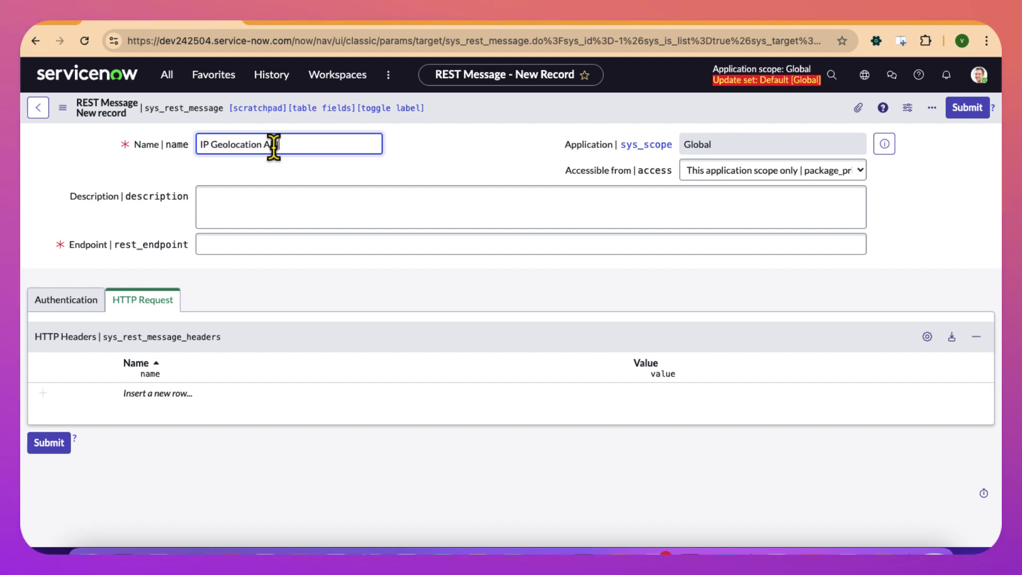
Step: Set the REST message's endpoint to ipinfo.io, taken from the token query example in the IPinfo documentation
left_click(251, 242)
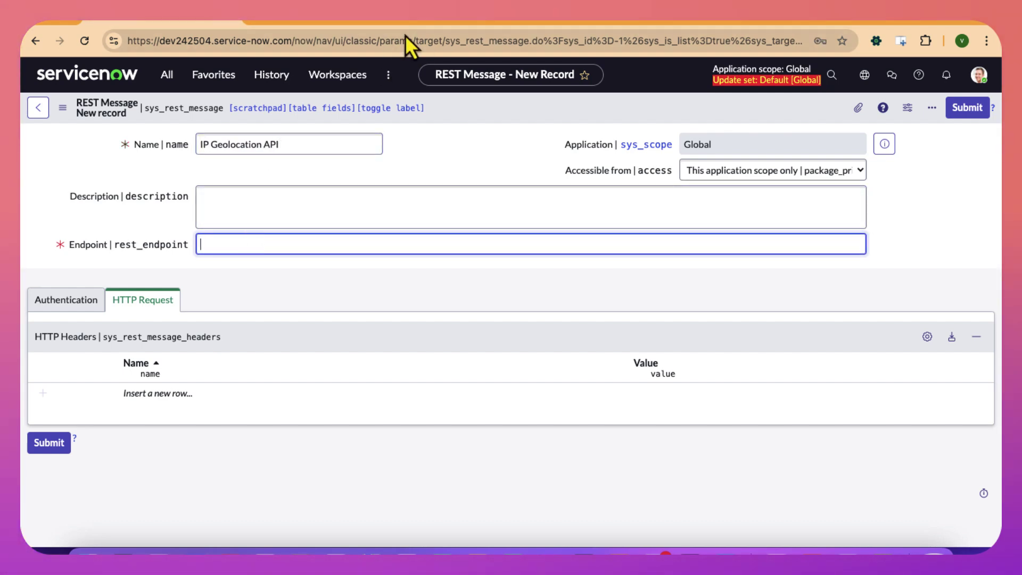
left_click(442, 15)
left_click(367, 22)
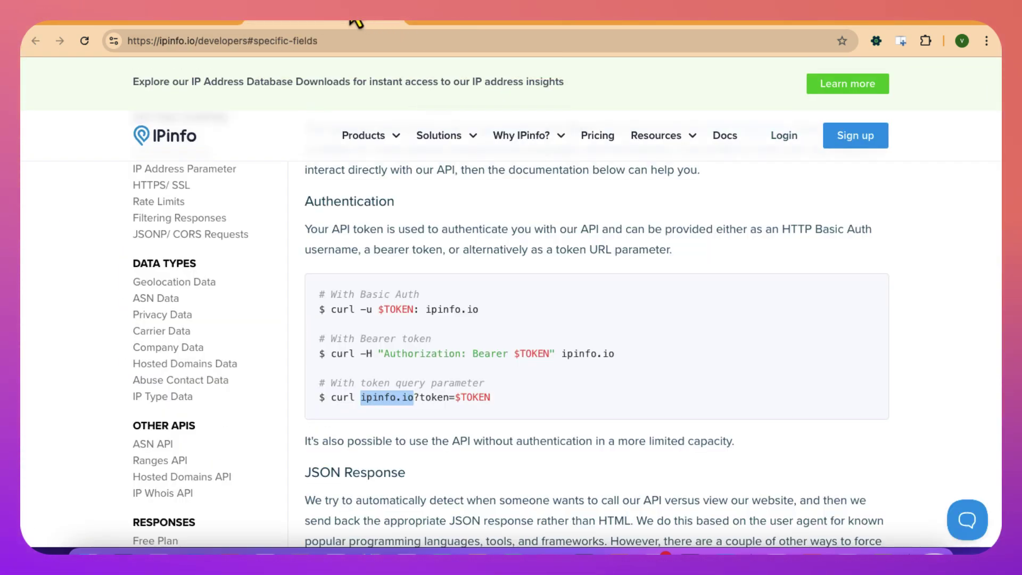
left_click_drag(412, 397, 358, 399)
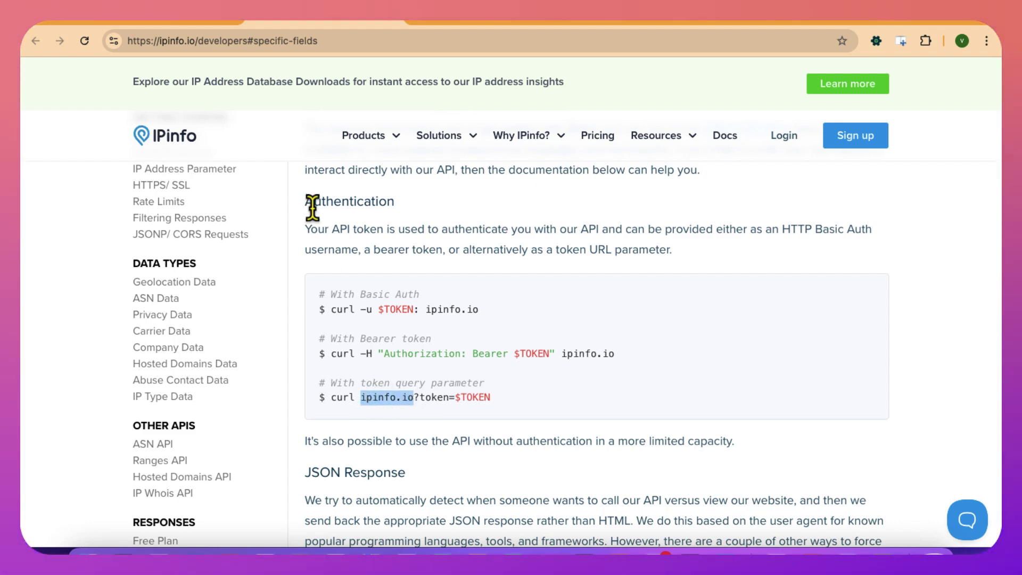
left_click(159, 24)
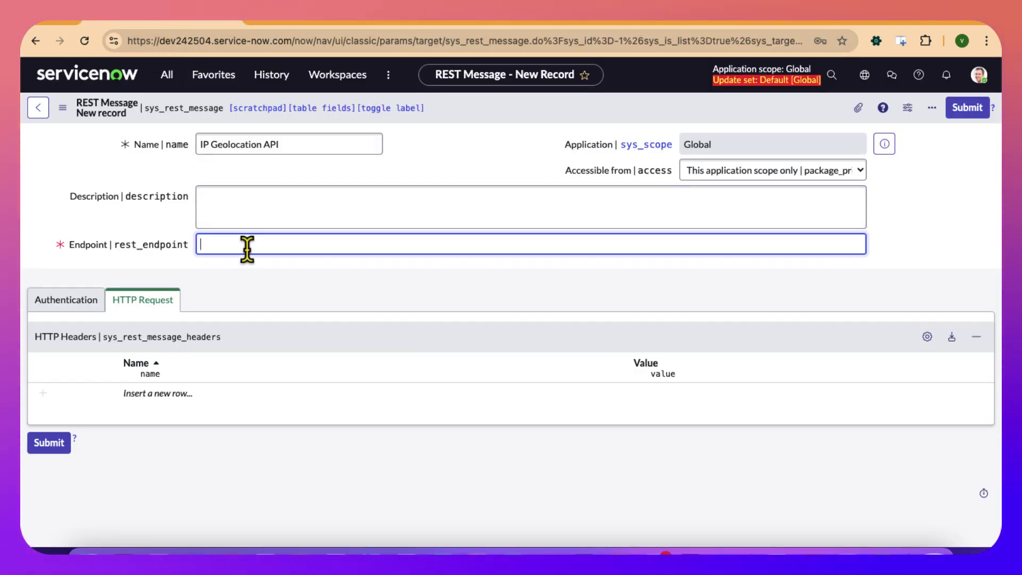
type("ipinfo.io")
Step: Check the REST message's authentication type, keep No authentication, and save the record
left_click(65, 308)
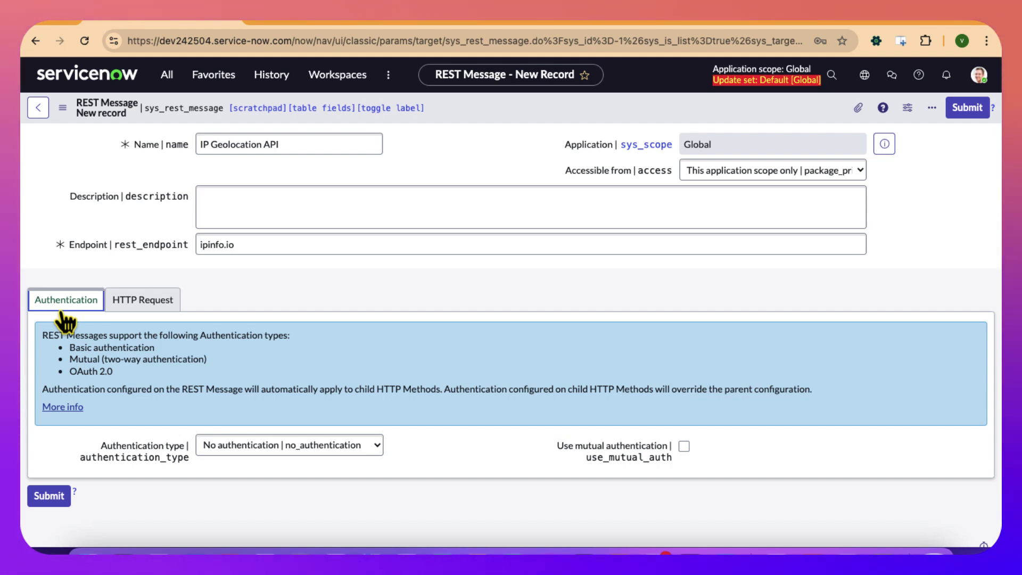
left_click(304, 447)
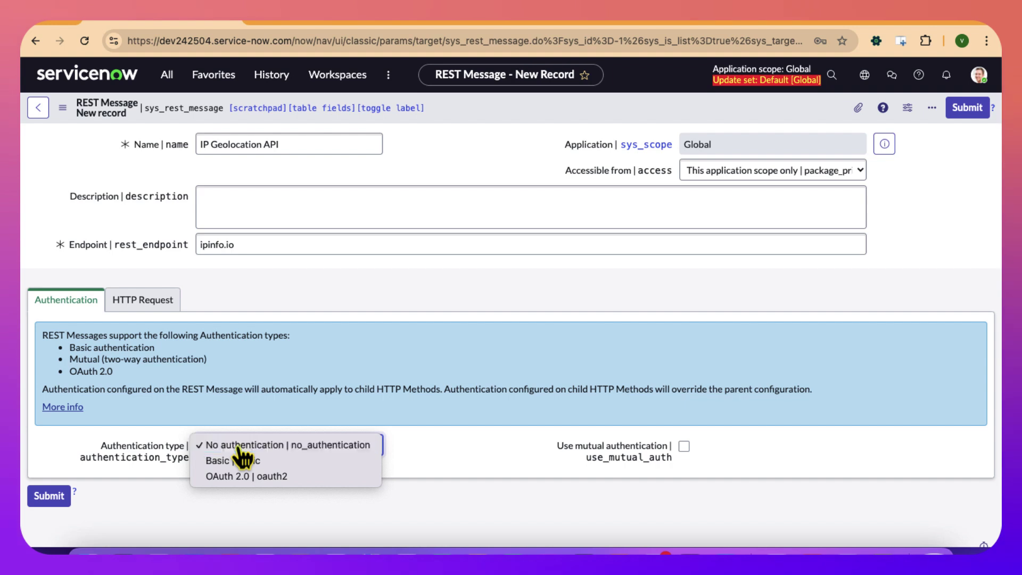
key("Escape")
right_click(503, 111)
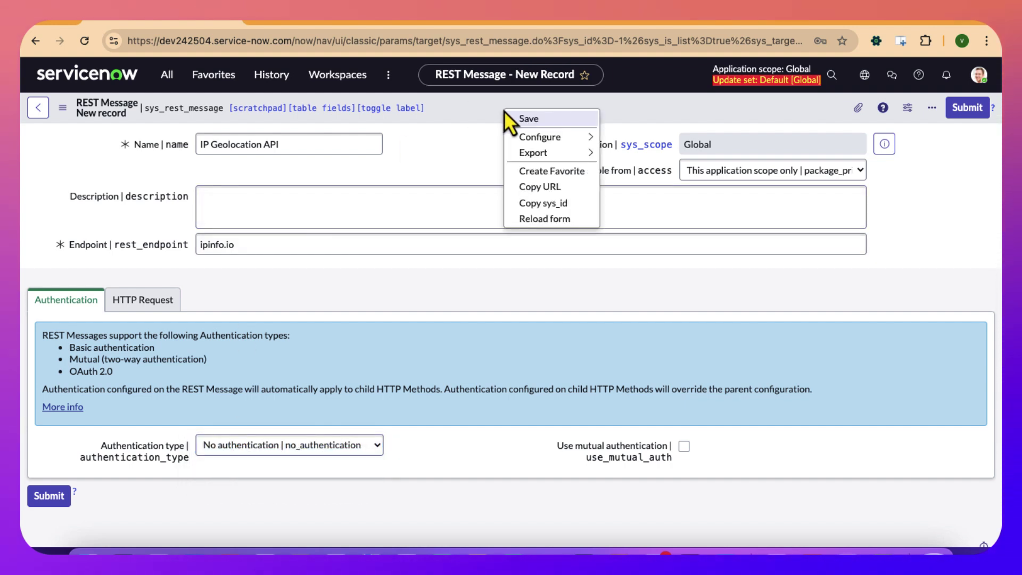
left_click(516, 118)
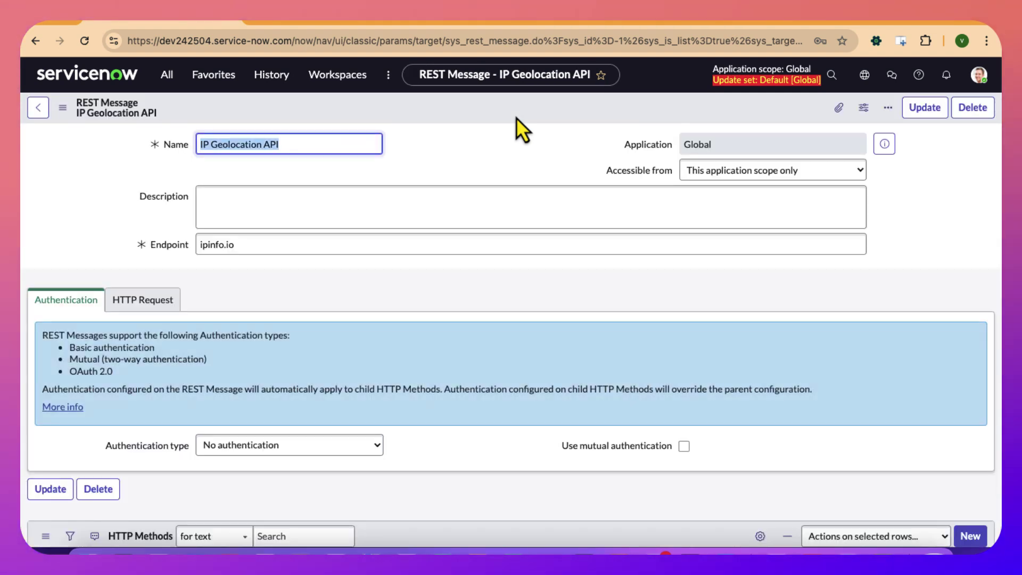
Step: Add a new HTTP method to the IP Geolocation API REST message and name it GeoLoacation
scroll(499, 259, "down", 2)
scroll(500, 259, "down", 2)
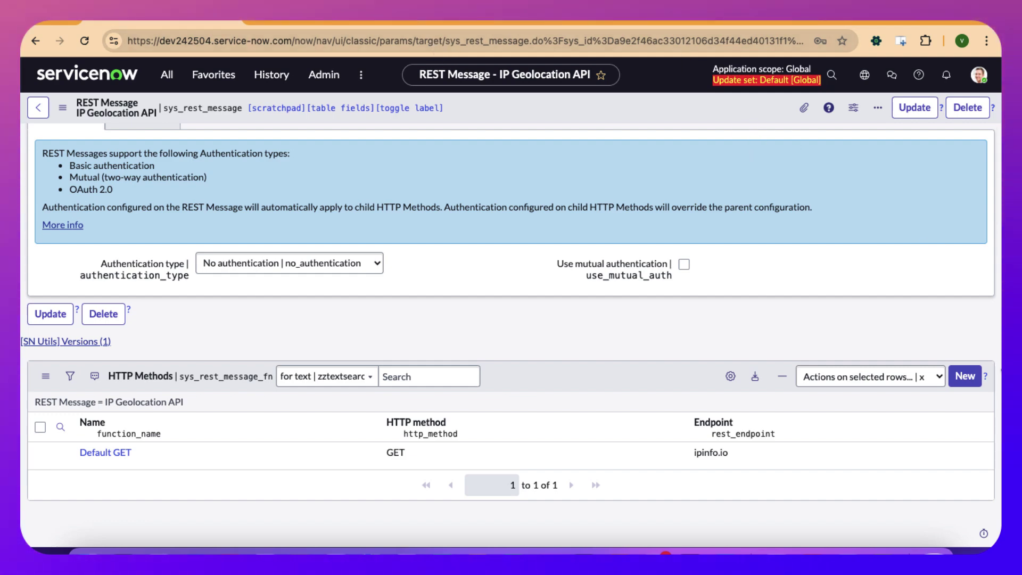
left_click(966, 376)
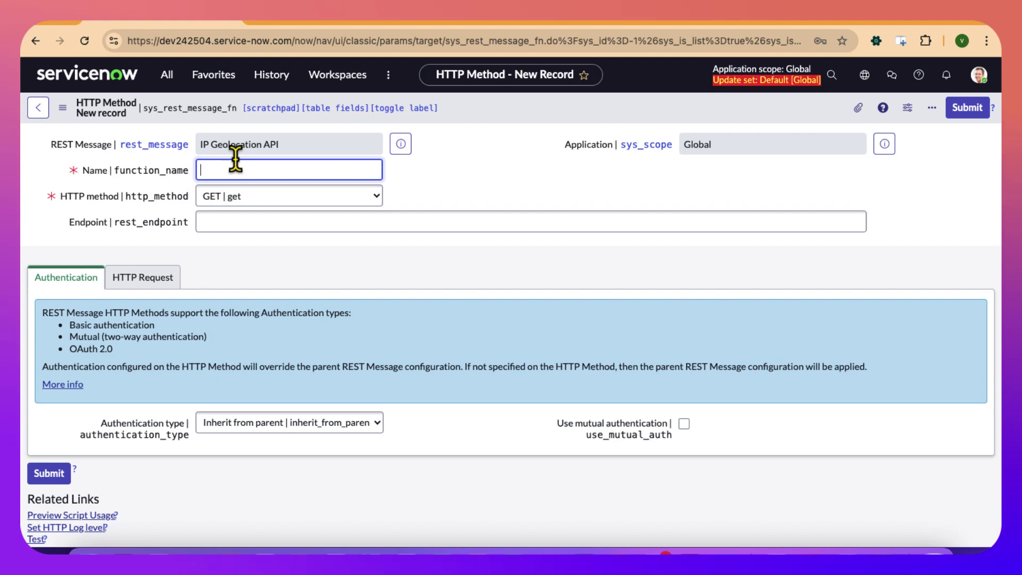
type("Geo")
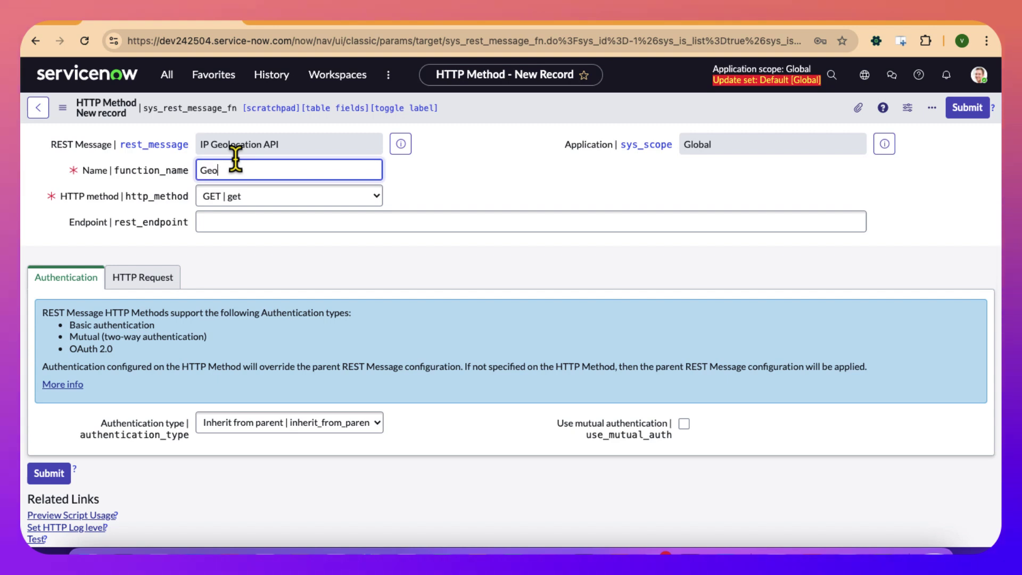
type("Loacation")
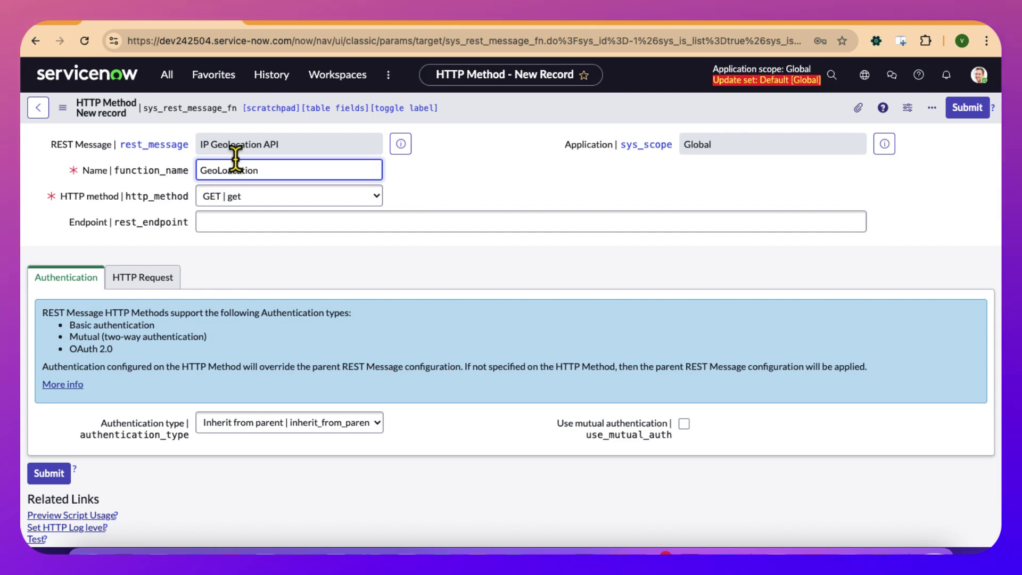
Step: Set the HTTP method's endpoint to ipinfo.io/8.8.8.8/json, copied from the JSON request example in the IPinfo developer documentation
left_click(268, 224)
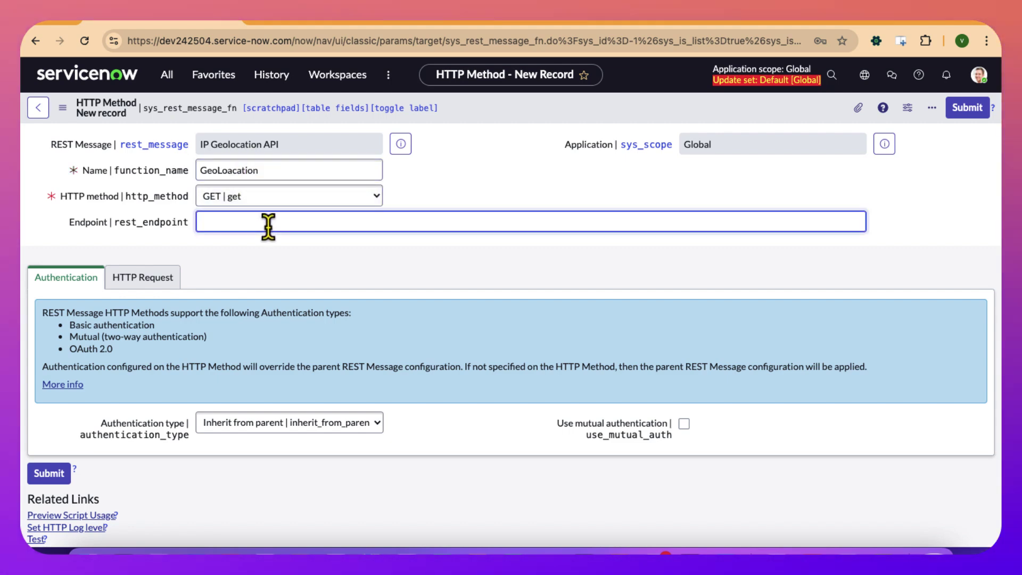
left_click(340, 22)
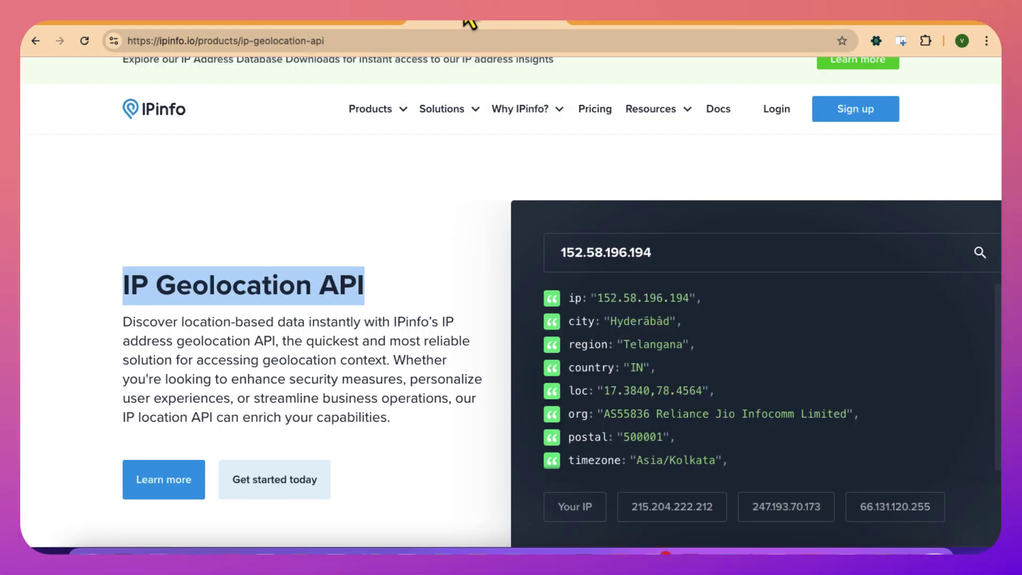
left_click(340, 22)
scroll(417, 328, "down", 5)
scroll(417, 328, "down", 2)
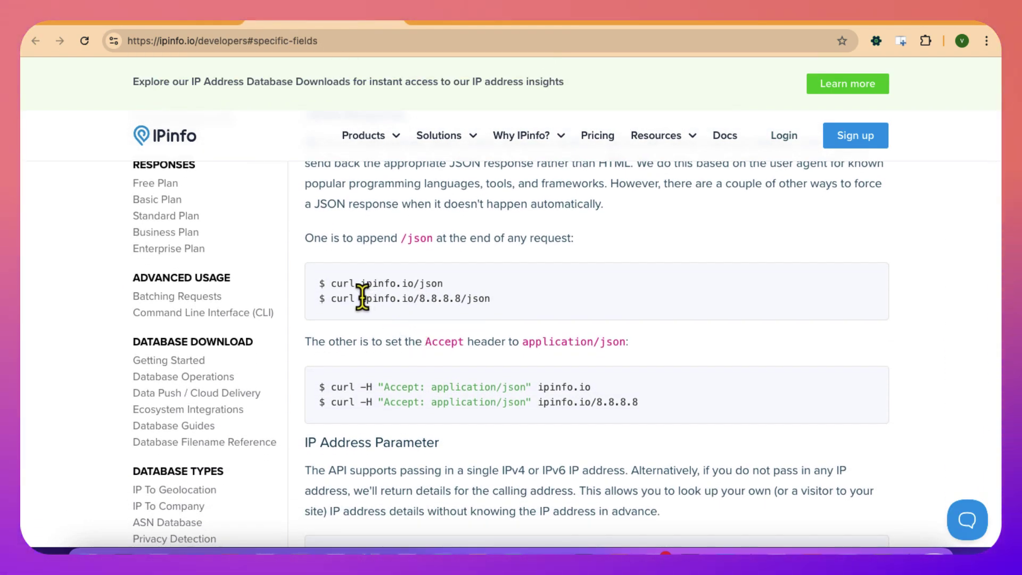
left_click_drag(361, 298, 488, 294)
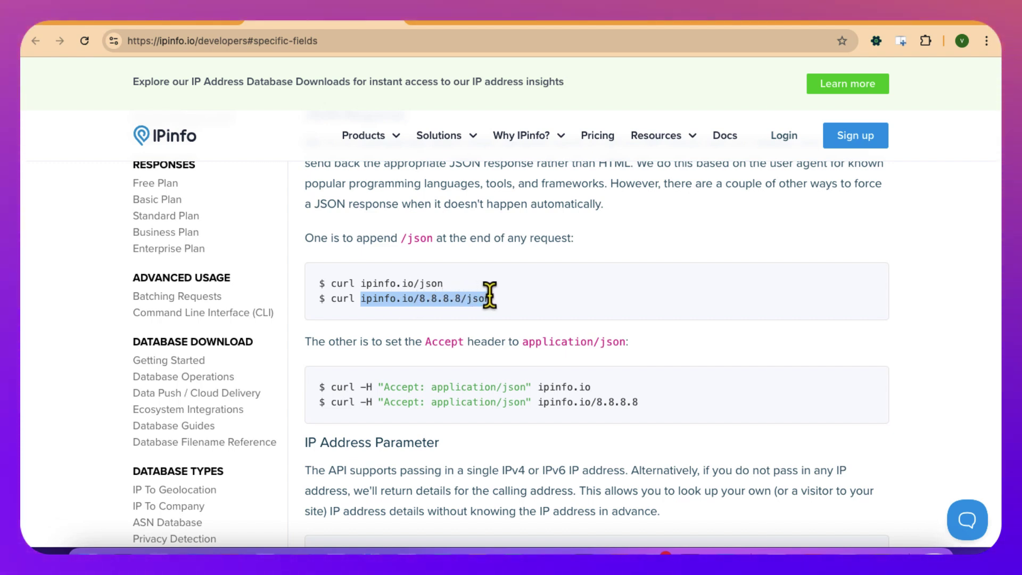
left_click_drag(489, 293, 411, 303)
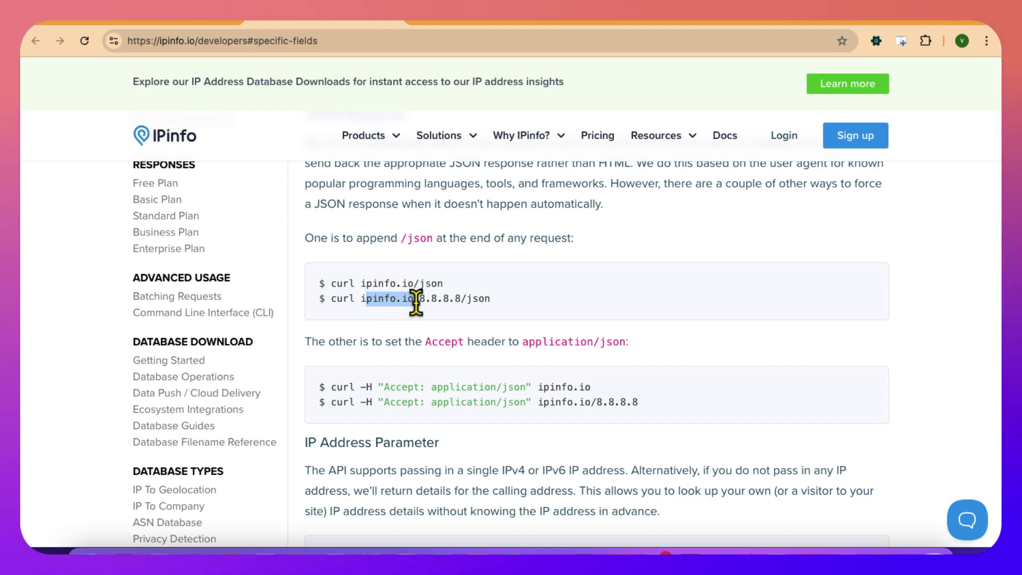
left_click(420, 301)
left_click_drag(419, 301, 361, 300)
key("super+c")
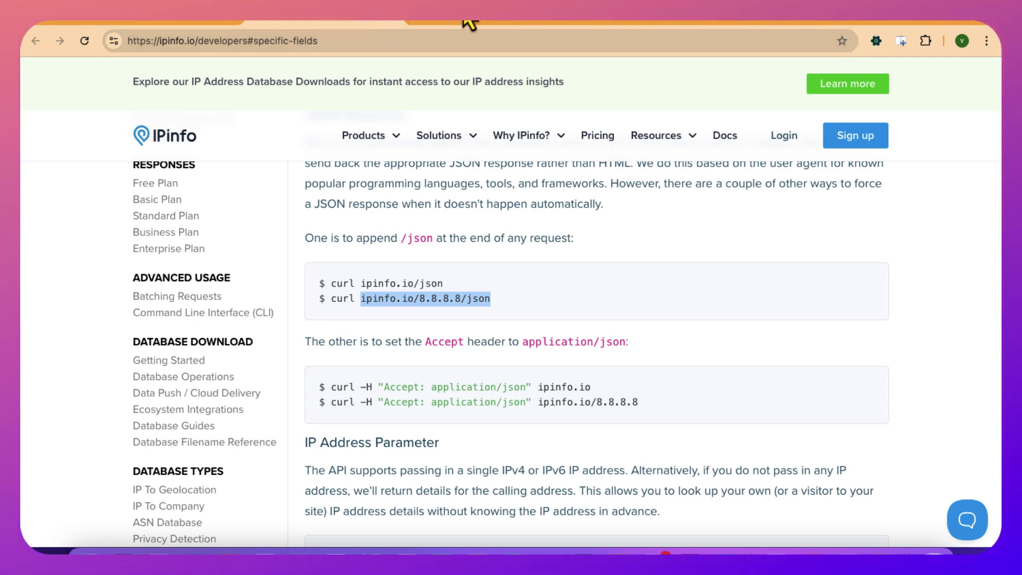
left_click(183, 26)
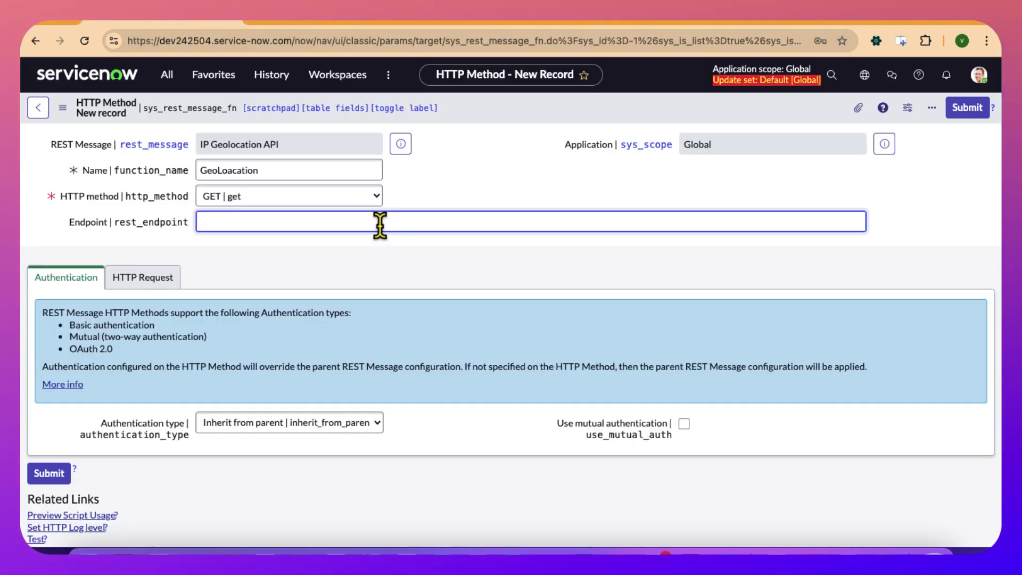
key("super+v")
Step: Replace the IP address in the HTTP method's endpoint with the variable ${ipaddress} and save the record
left_click_drag(266, 222, 236, 224)
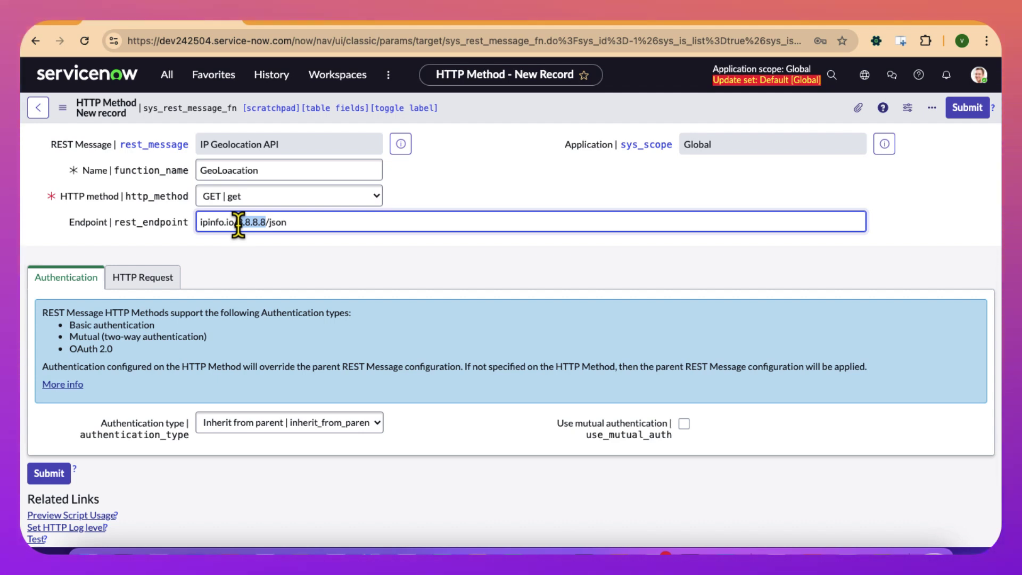
type("$")
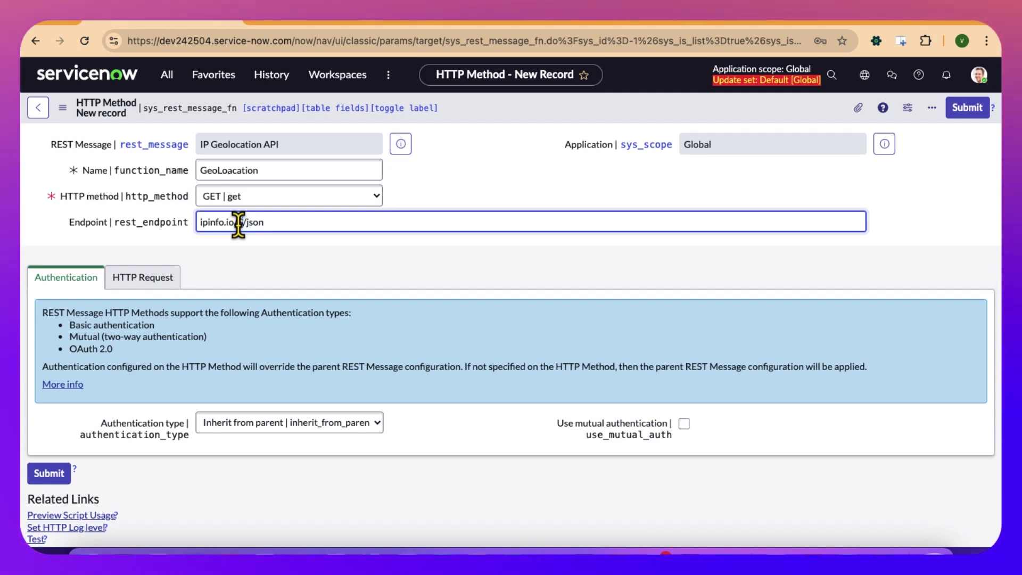
type("{")
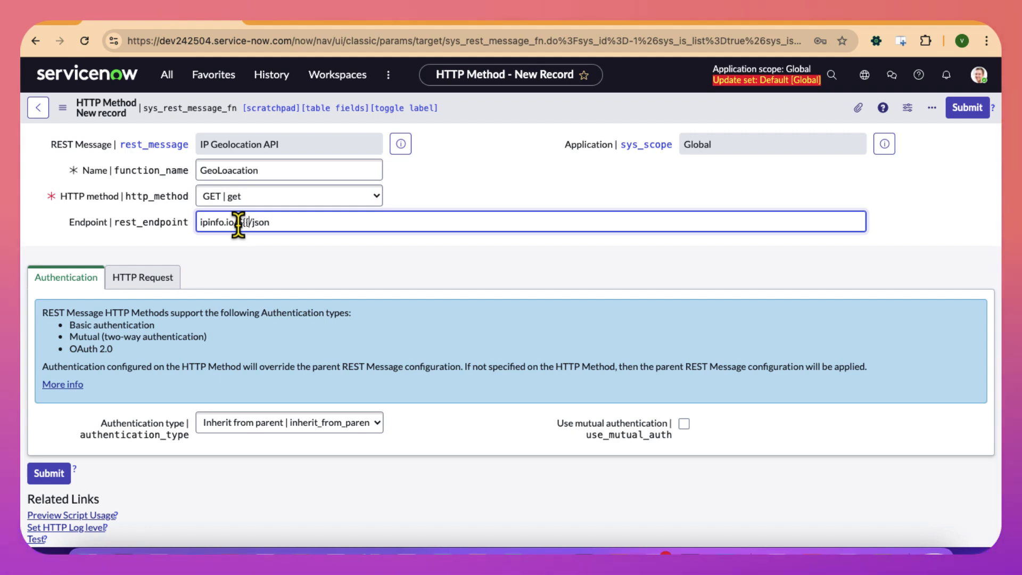
type("}")
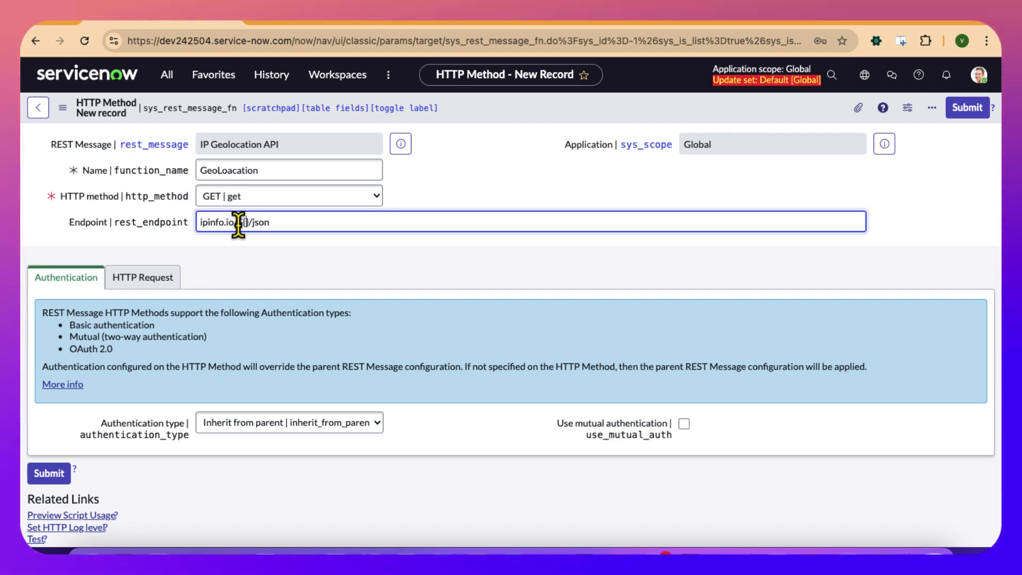
key("Left")
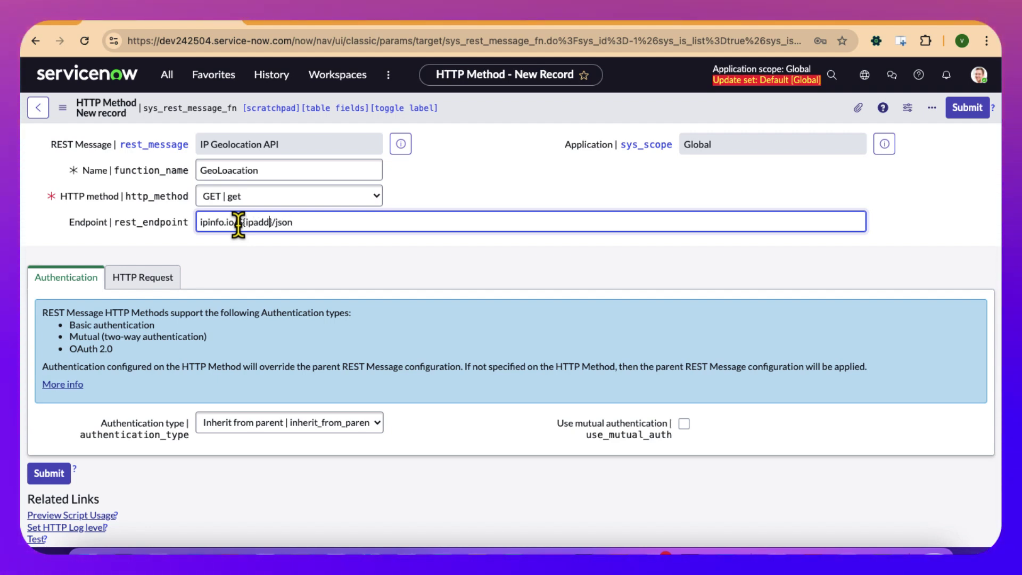
type("ipaddress")
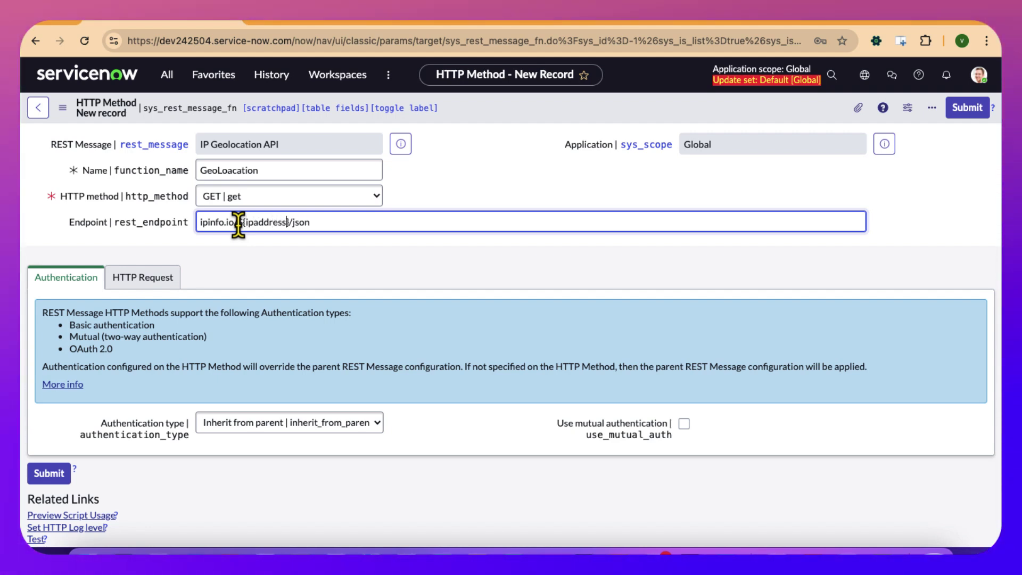
right_click(467, 114)
left_click(471, 118)
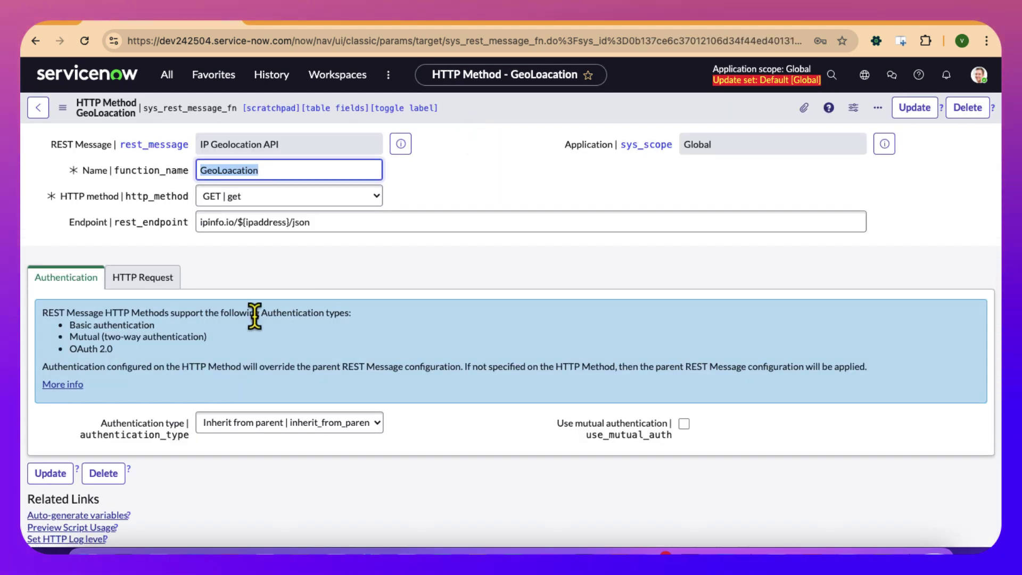
Step: Review the saved HTTP method's settings and authentication type options, keeping Inherit from parent
scroll(255, 314, "down", 2)
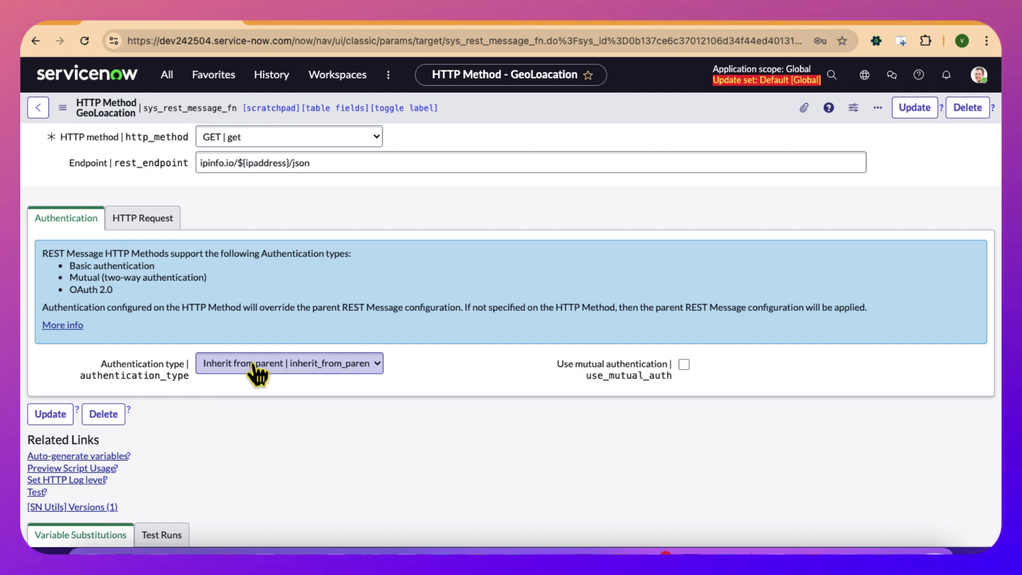
scroll(252, 364, "up", 2)
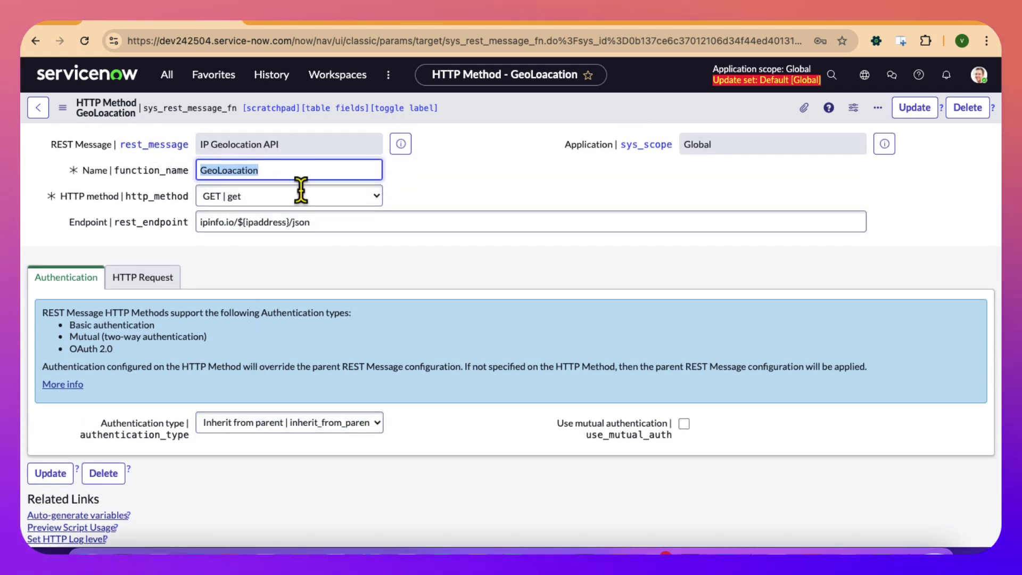
left_click(227, 426)
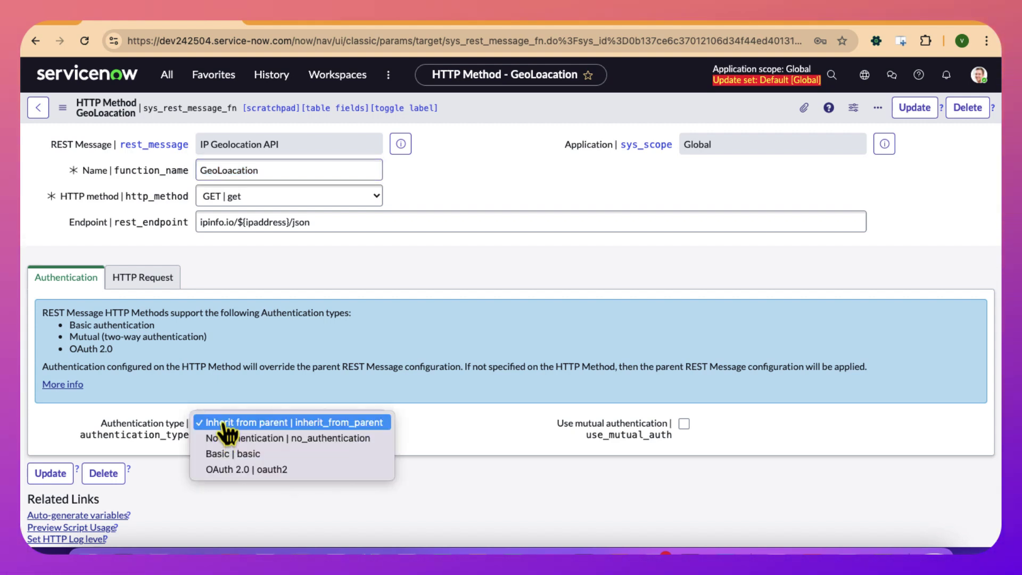
left_click(227, 423)
scroll(417, 250, "down", 1)
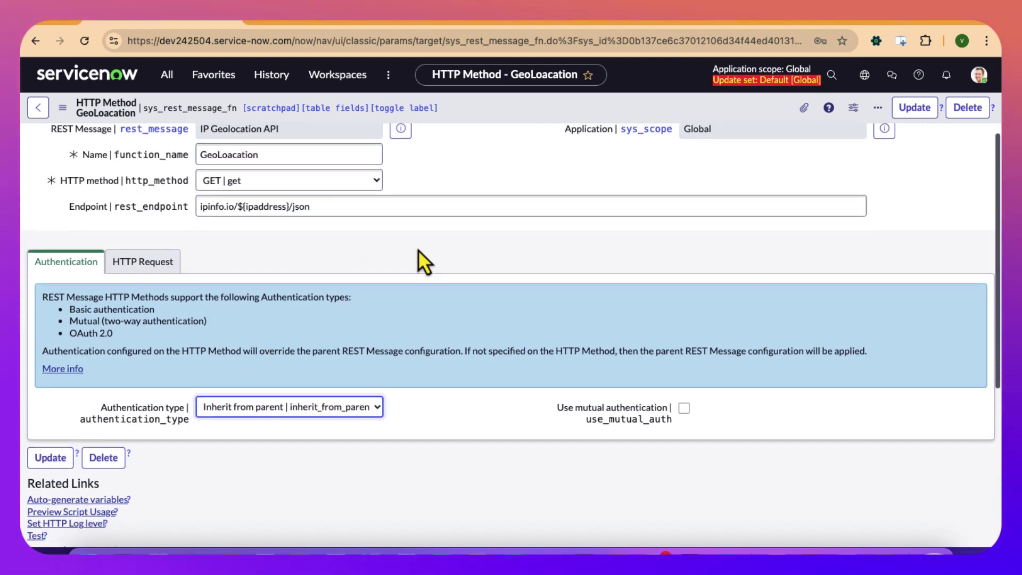
scroll(418, 250, "down", 1)
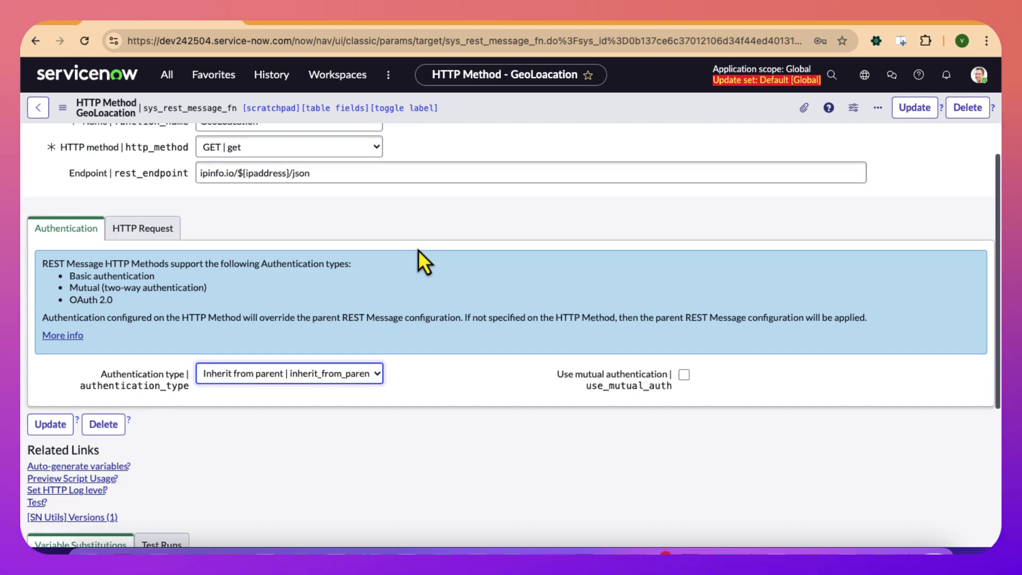
scroll(417, 250, "up", 1)
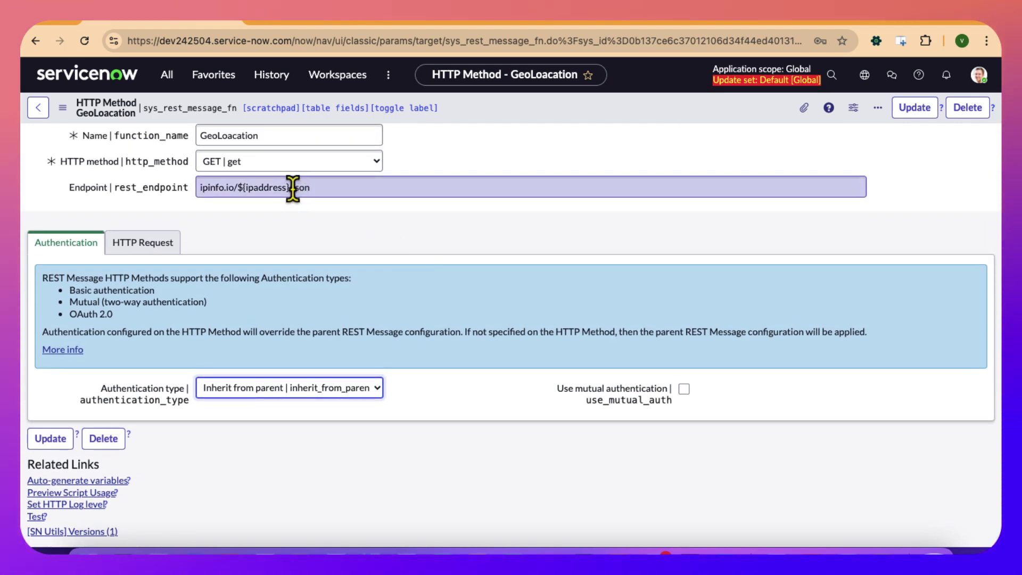
Step: Auto-generate the variable substitution for the ${ipaddress} placeholder in the HTTP method's endpoint
left_click_drag(289, 187, 244, 188)
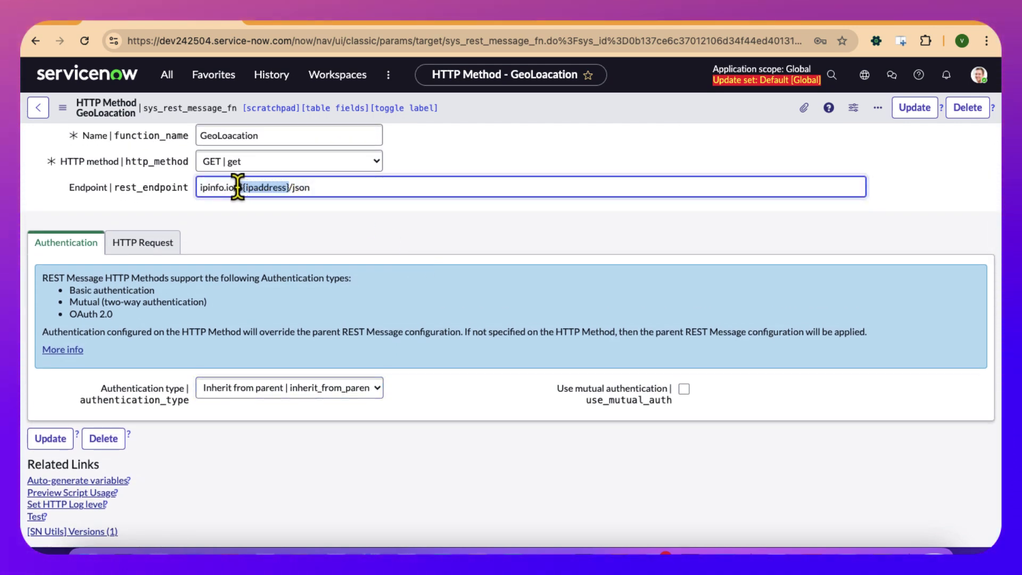
scroll(254, 366, "down", 2)
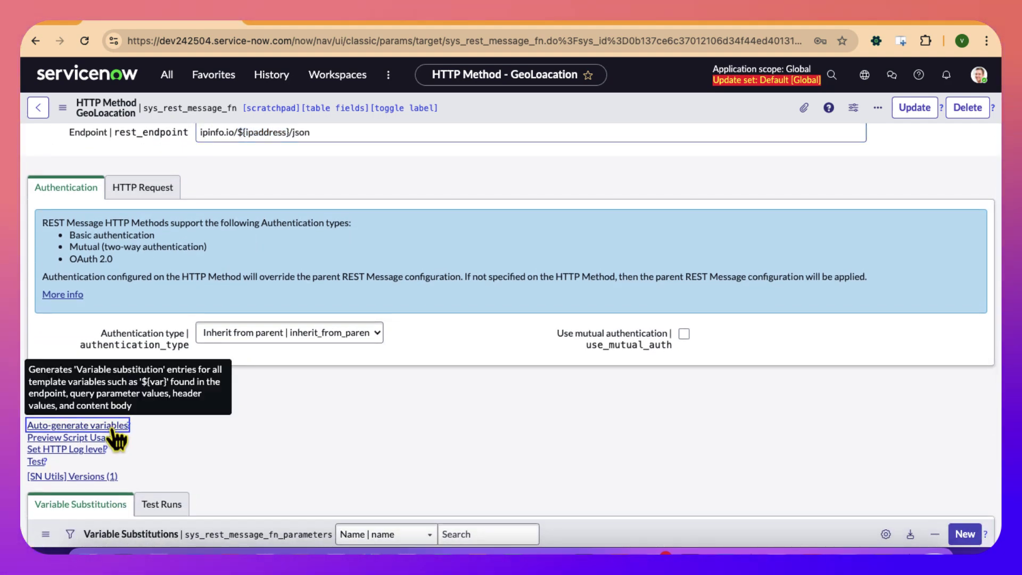
left_click(114, 427)
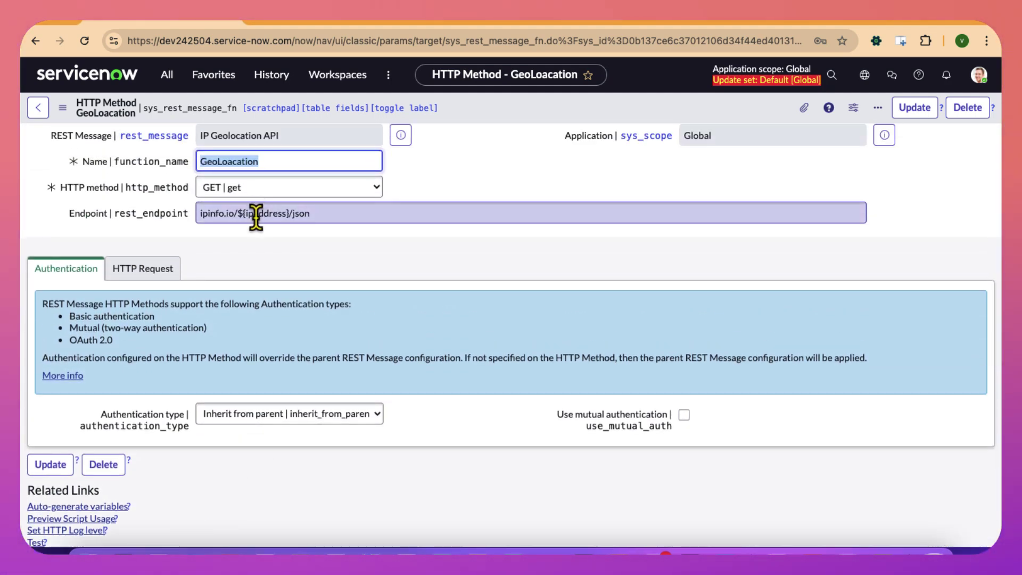
Step: Set the ipaddress variable's test value to 152.58.196.194, copied from the IPinfo IP Geolocation API page, and save the HTTP method
scroll(276, 420, "down", 5)
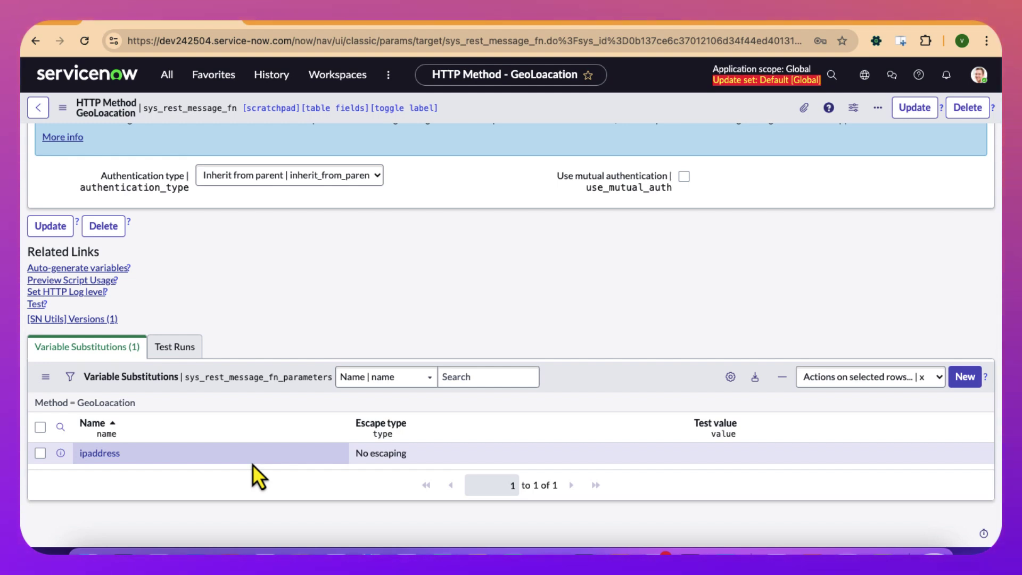
left_click(714, 456)
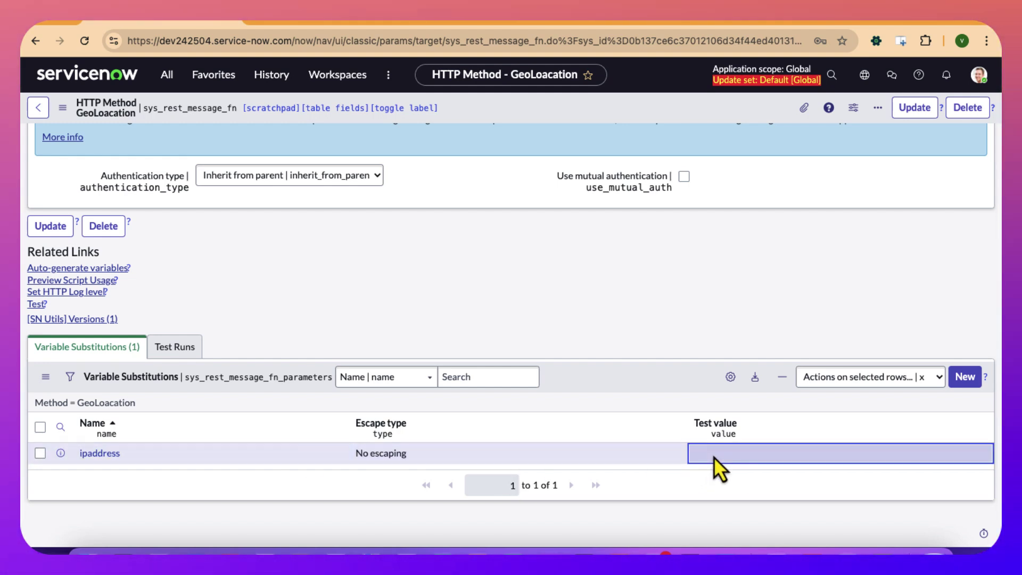
left_click(713, 456)
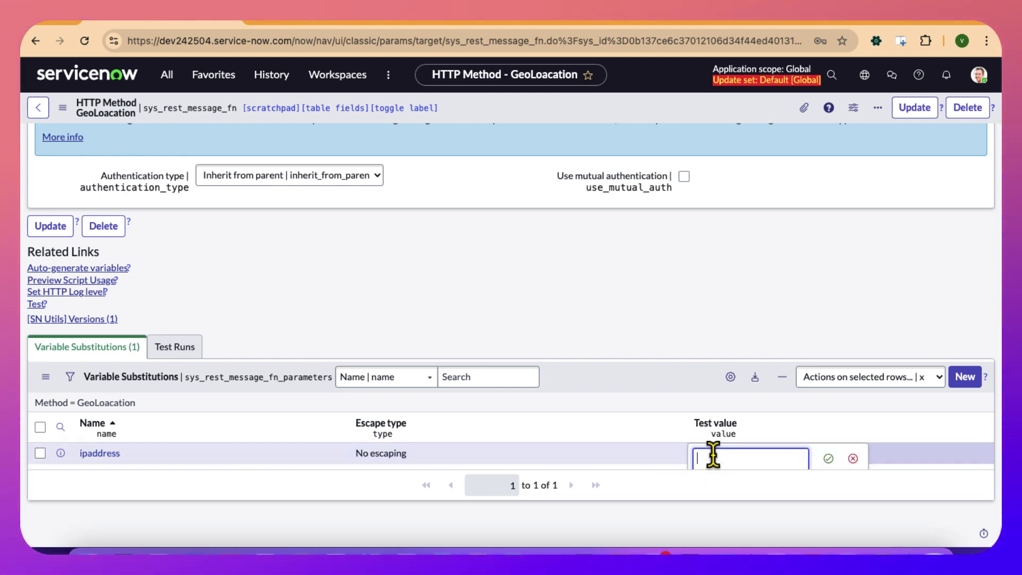
left_click(472, 21)
left_click(667, 252)
key("super+a")
key("super+c")
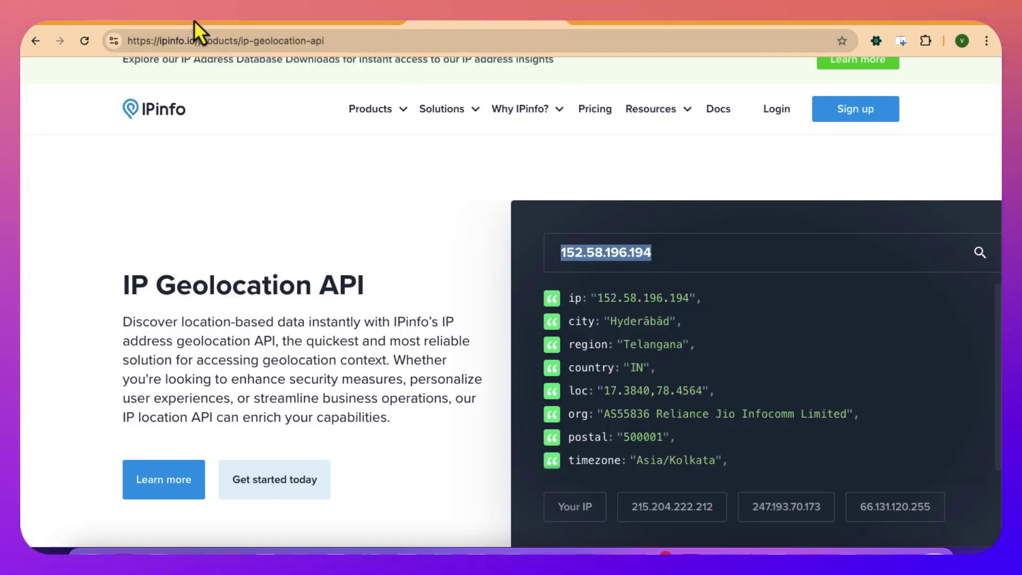
left_click(238, 25)
key("super+v")
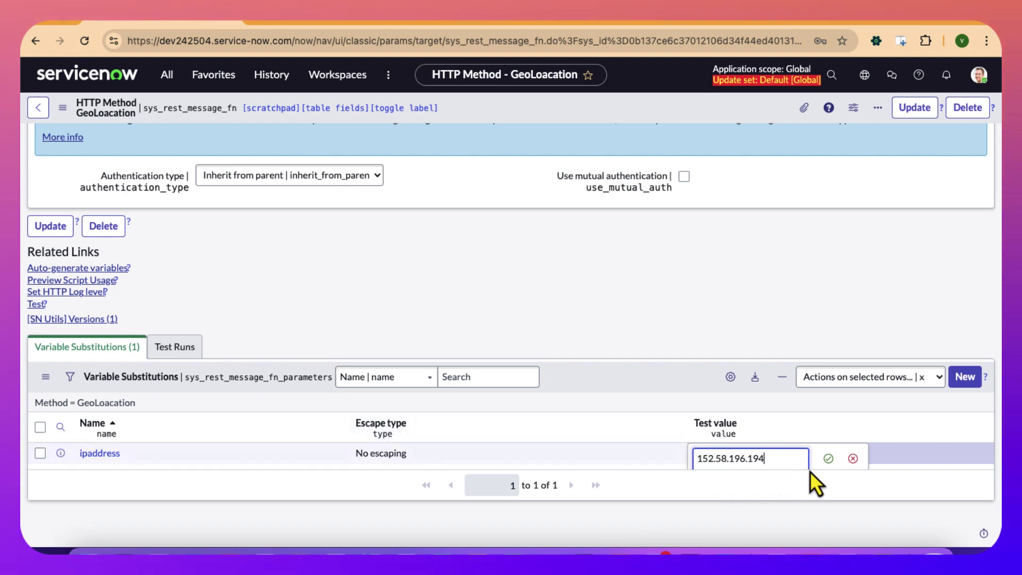
left_click(828, 458)
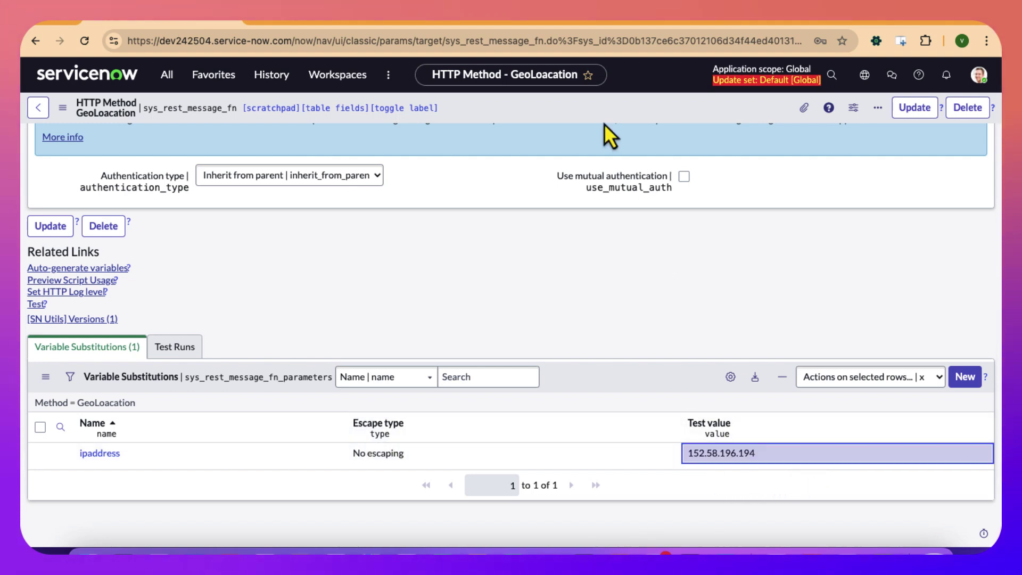
right_click(596, 100)
left_click(601, 104)
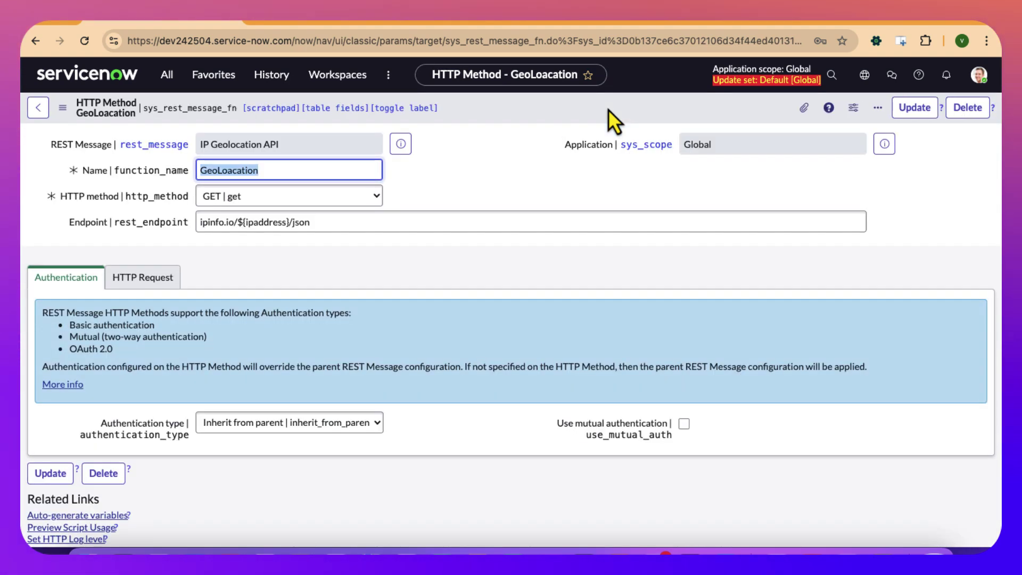
Step: Run a test of the GeoLoacation HTTP method and decline the browser's offer to save a password
scroll(573, 345, "down", 3)
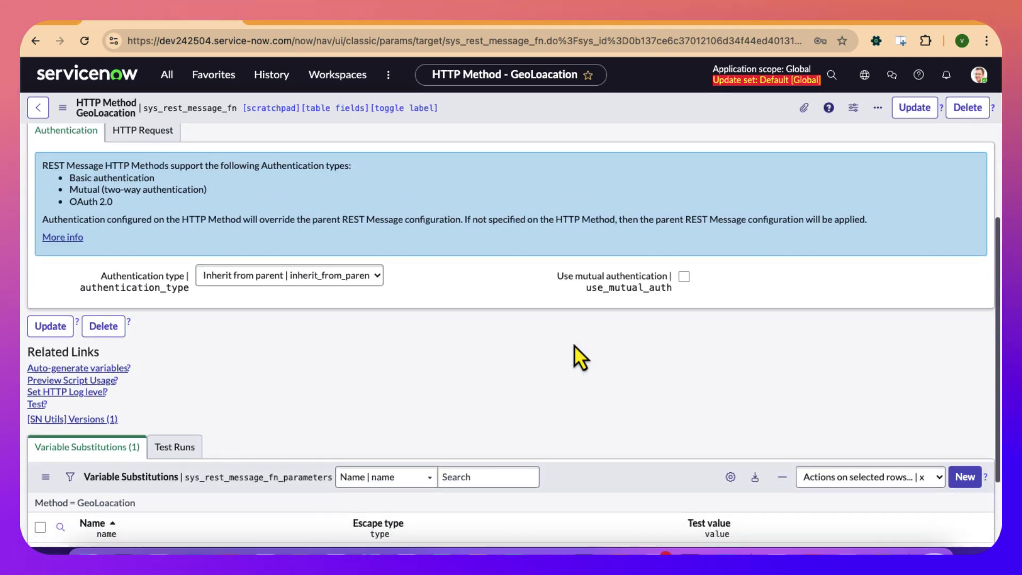
scroll(573, 345, "down", 2)
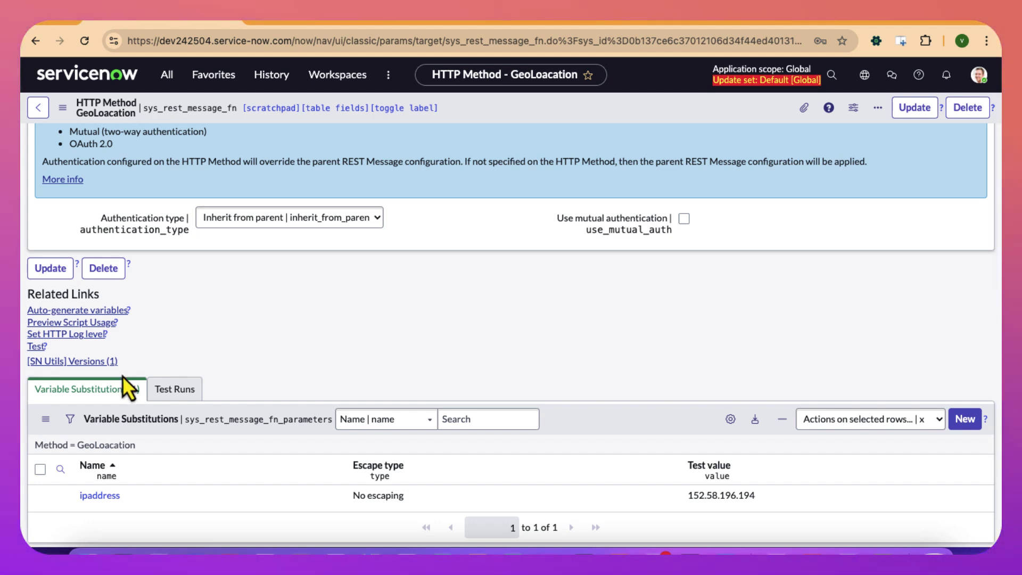
left_click(37, 347)
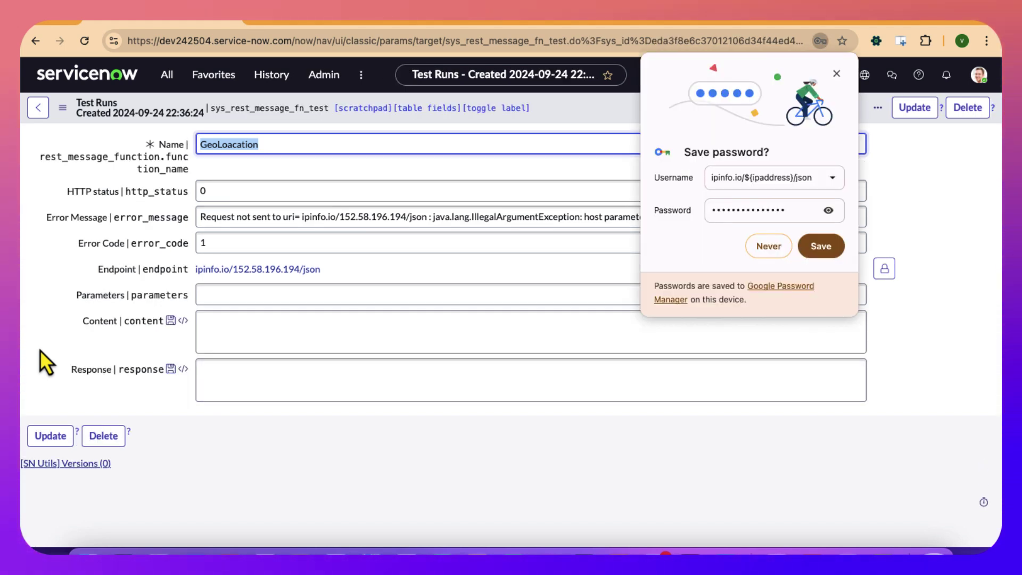
left_click(774, 246)
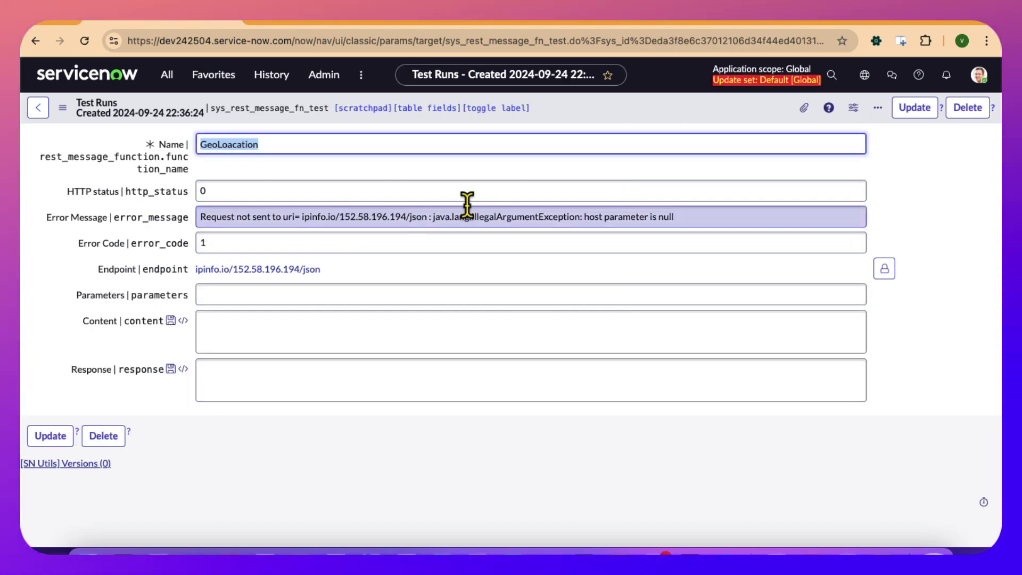
left_click(42, 108)
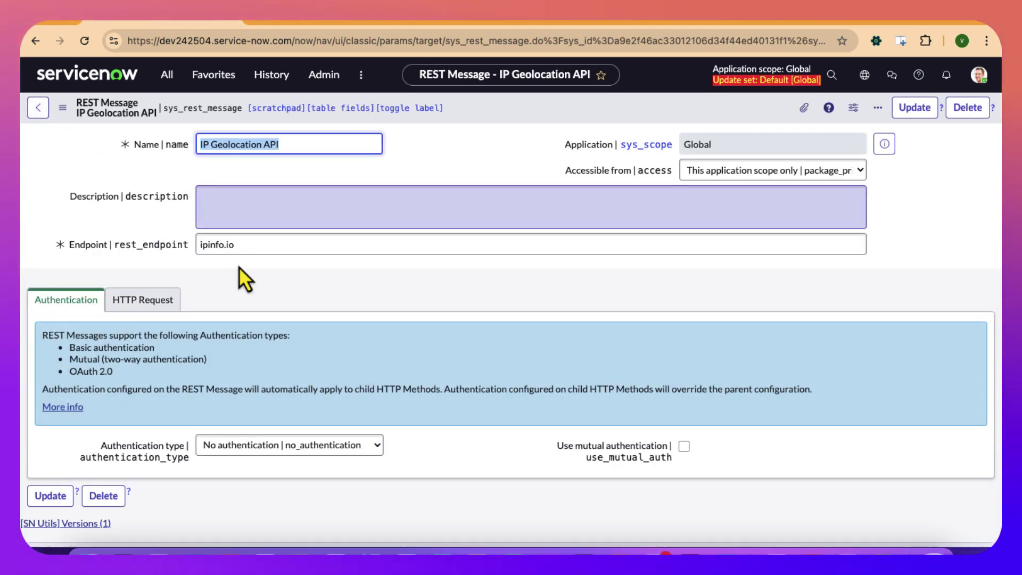
scroll(244, 279, "down", 4)
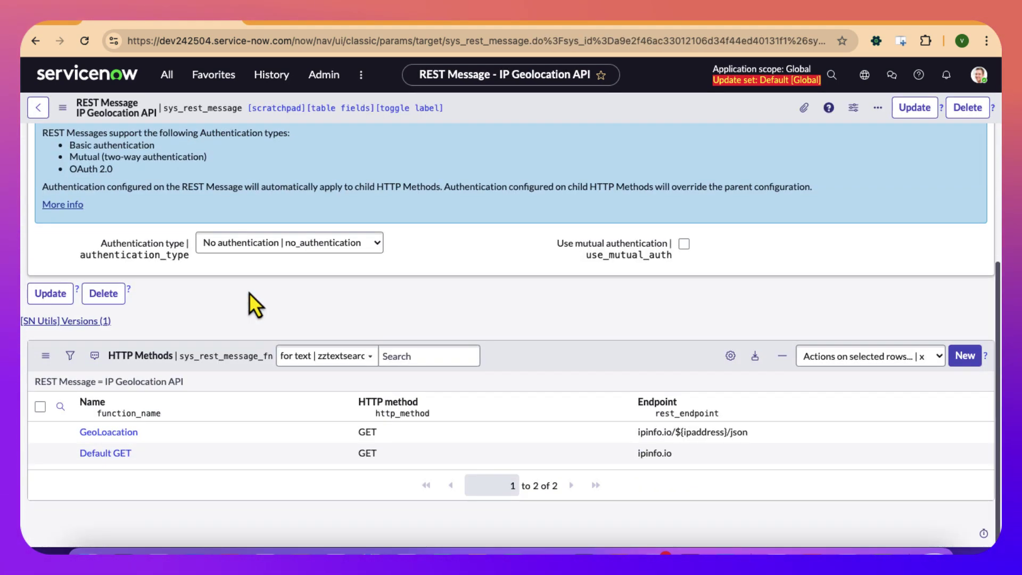
left_click(110, 432)
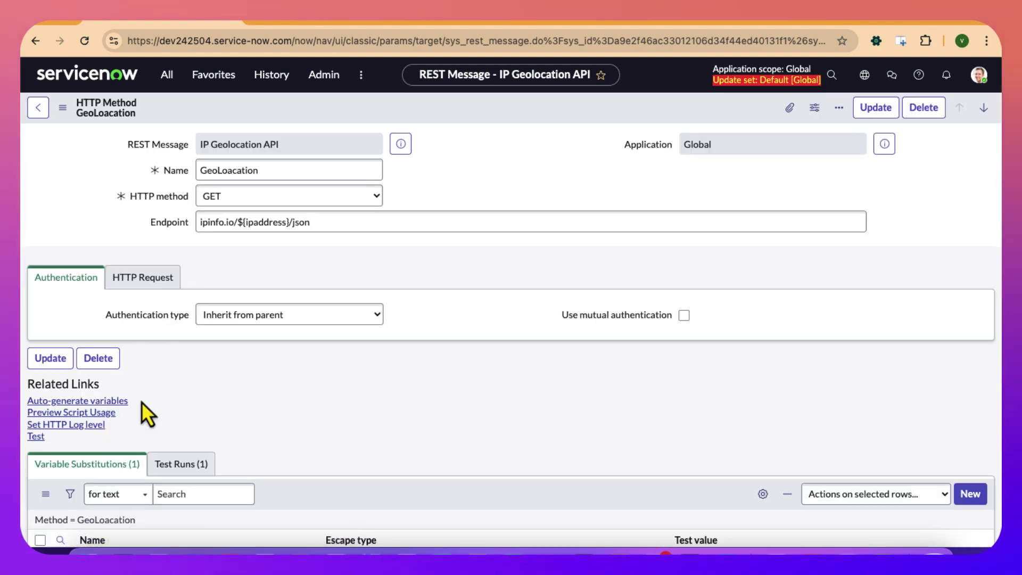
left_click(198, 221)
type("ht")
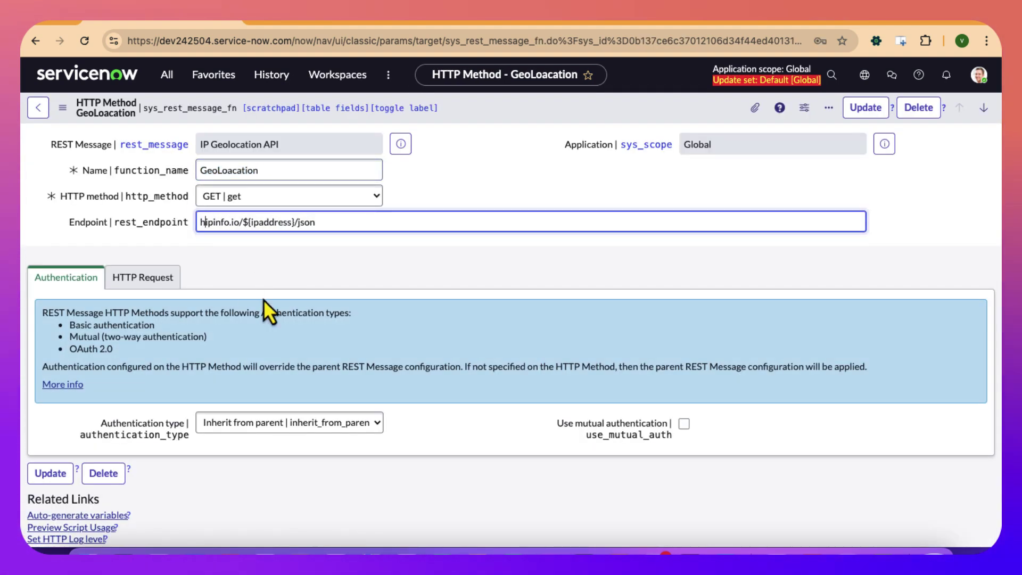
type("tps:/")
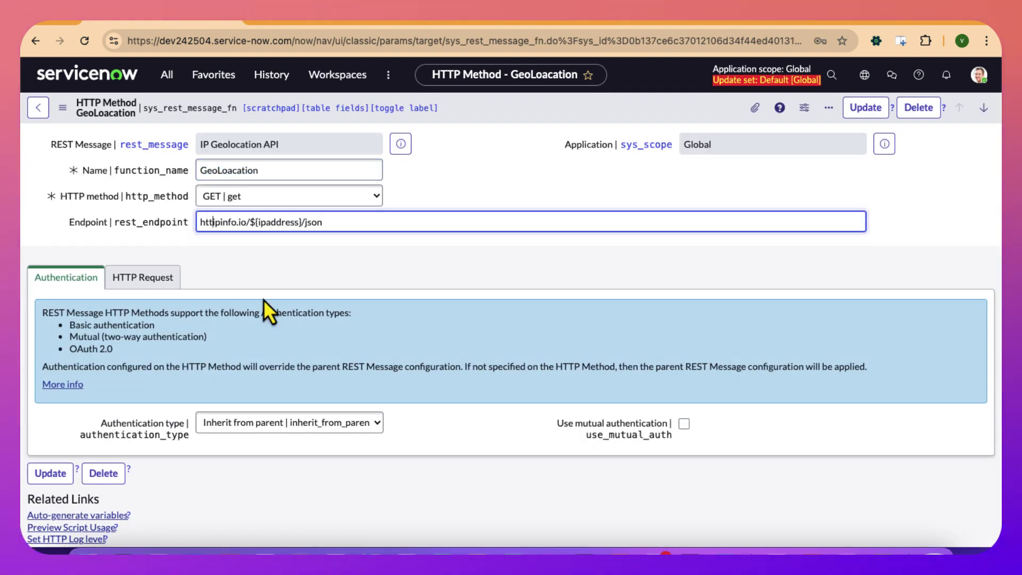
type("/")
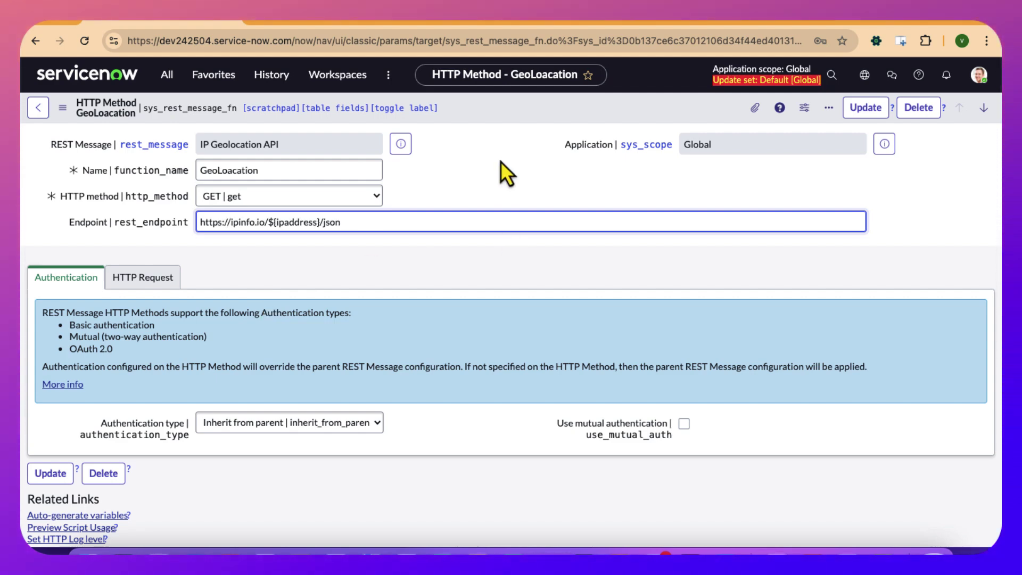
right_click(496, 101)
left_click(514, 108)
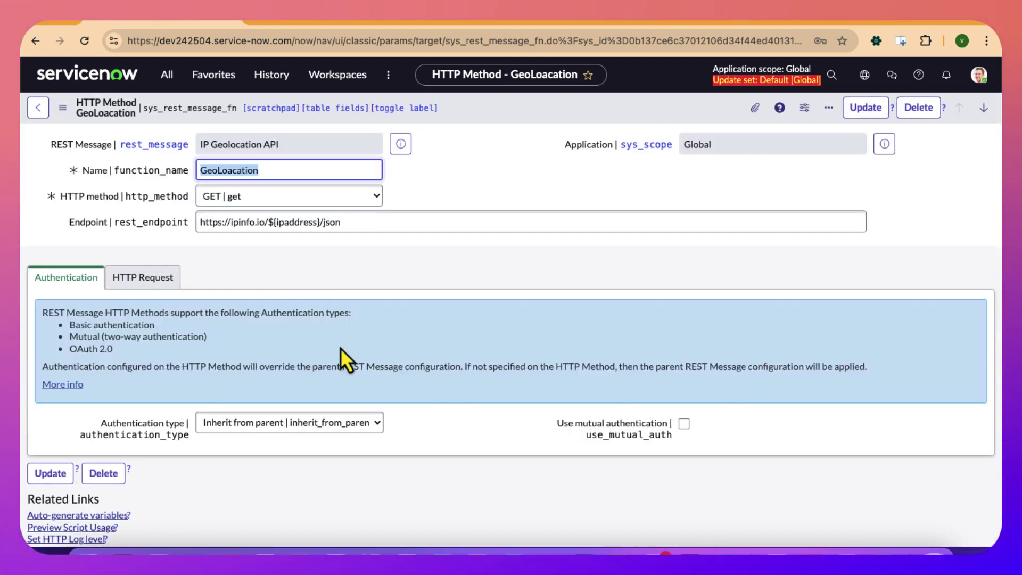
Step: Run the GeoLoacation HTTP method's test with the https endpoint and examine the HTTP status and JSON response
scroll(340, 347, "down", 1)
scroll(340, 347, "down", 2)
left_click(35, 454)
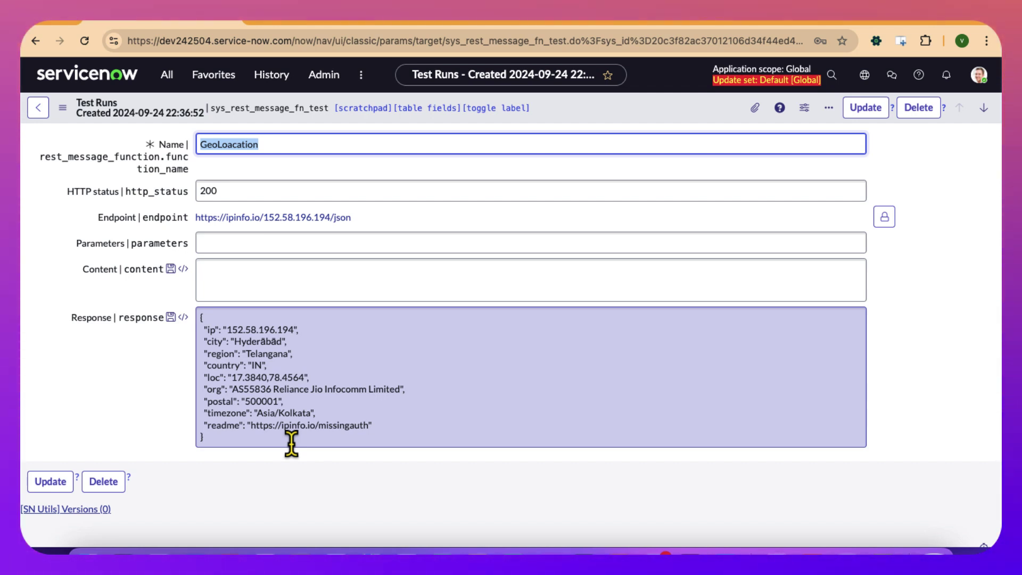
double_click(160, 192)
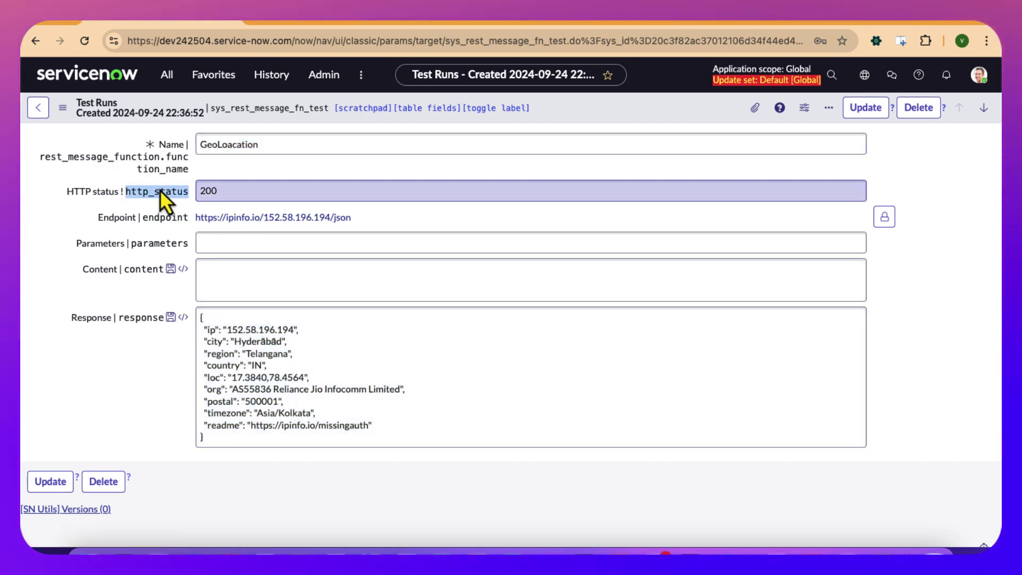
left_click_drag(227, 435, 199, 311)
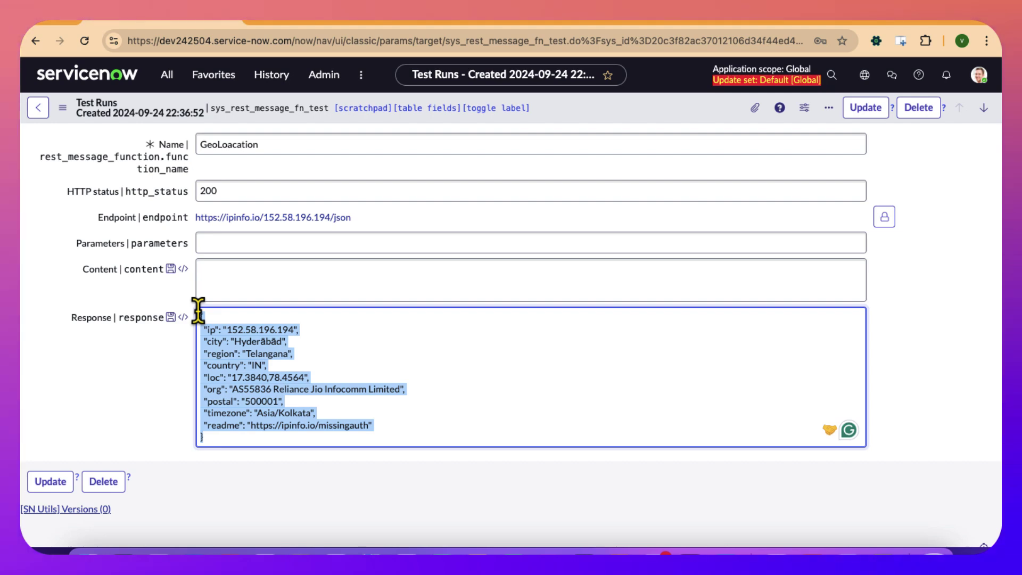
double_click(201, 189)
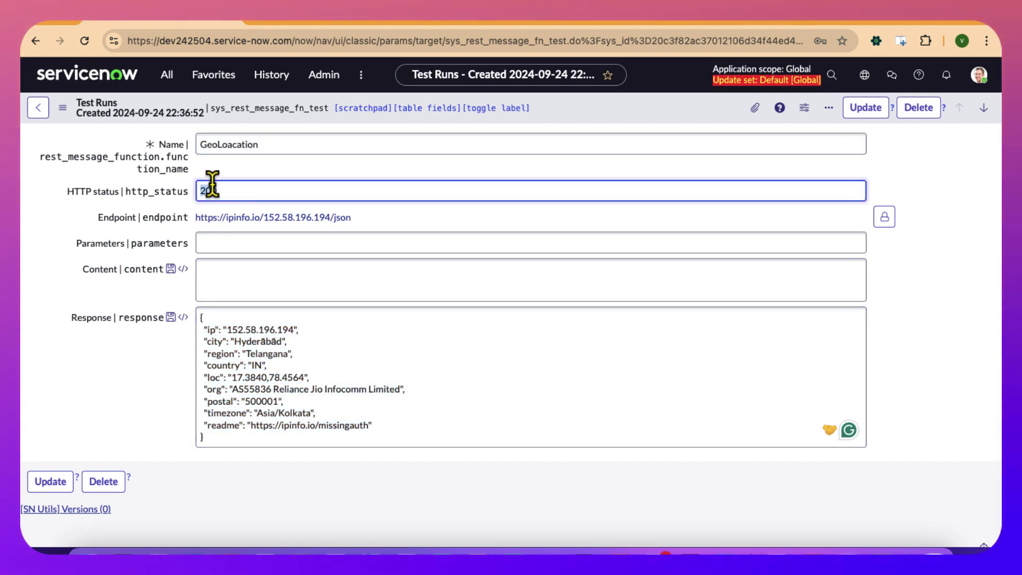
left_click_drag(210, 444, 186, 327)
left_click(212, 333)
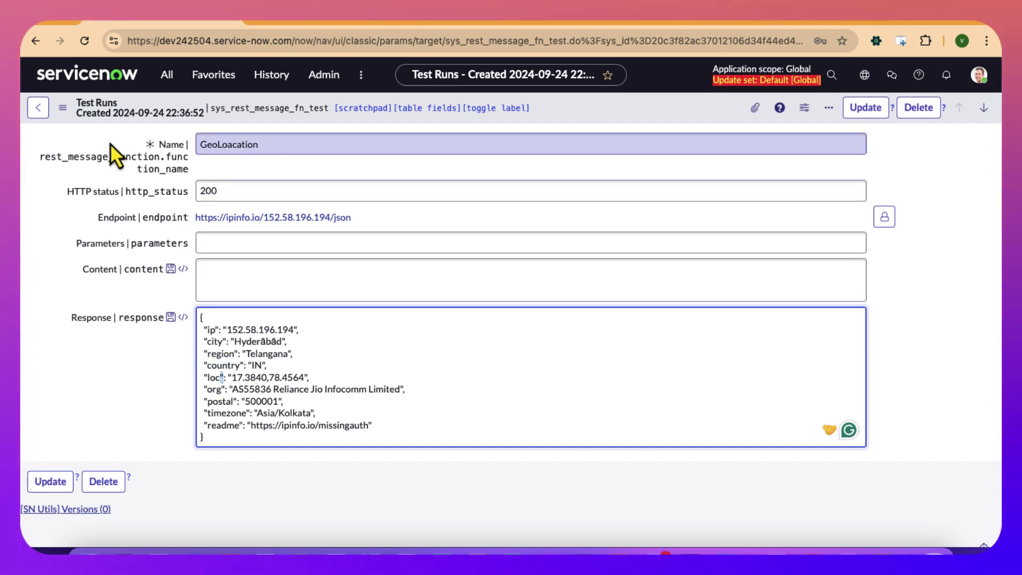
Step: Return to the HTTP method, then look up the sample IP 215.204.222.212 on the IPinfo IP Geolocation API page and copy it
left_click(38, 48)
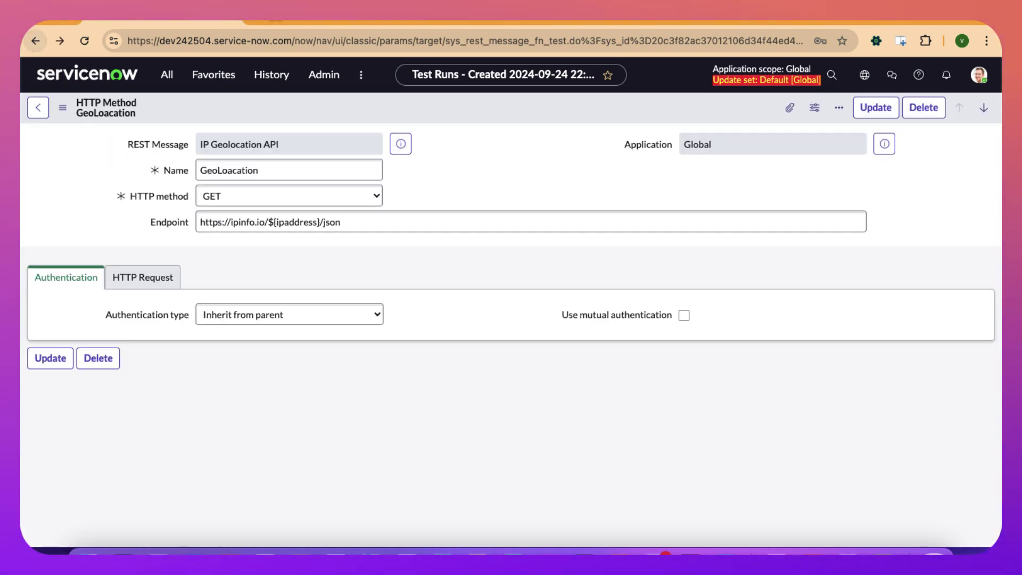
left_click(520, 20)
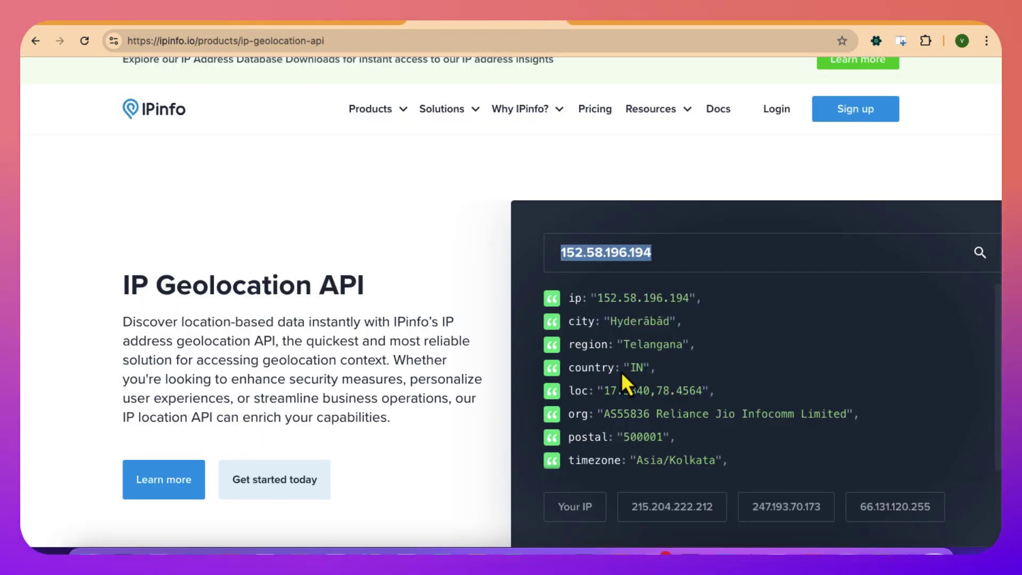
left_click(692, 513)
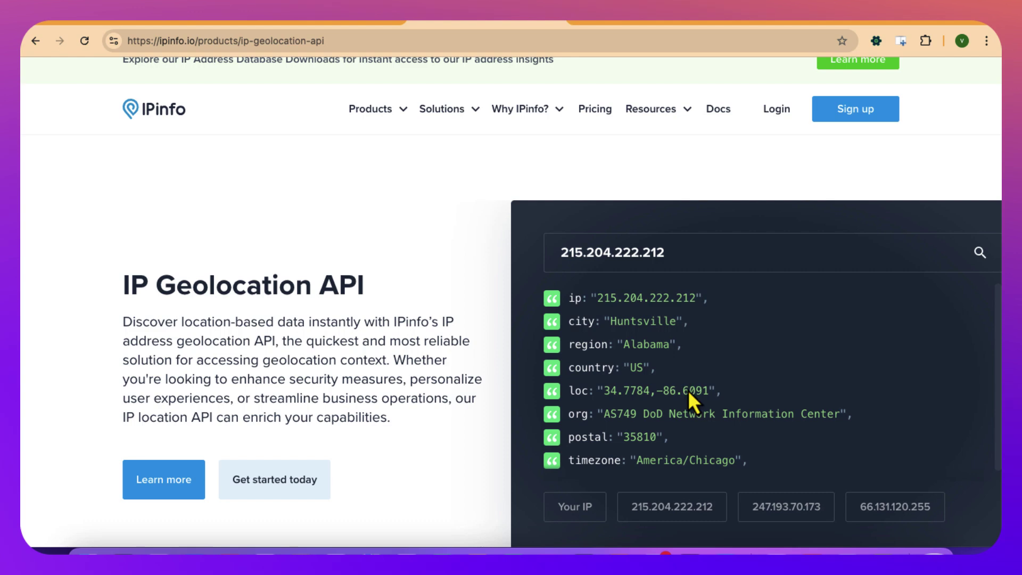
left_click_drag(687, 253, 423, 240)
key("super+c")
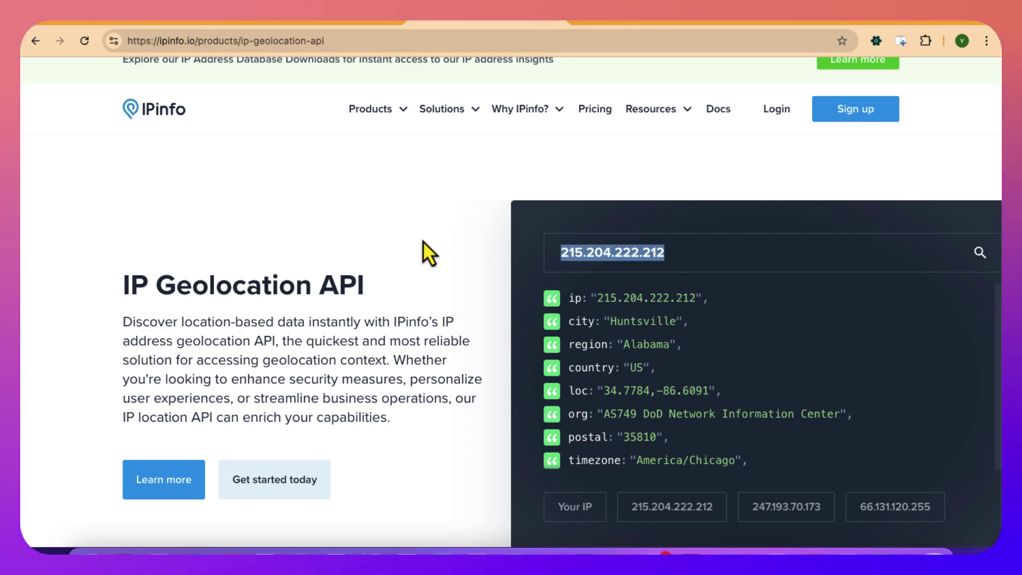
Step: Back in ServiceNow, replace the ipaddress variable's test value with 215.204.222.212 and save the HTTP method
left_click(187, 22)
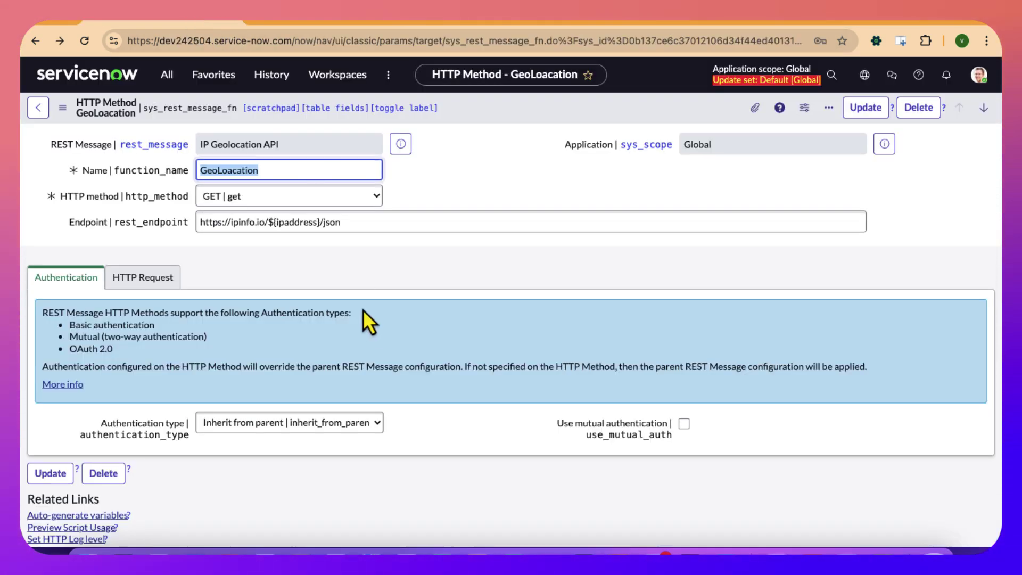
scroll(268, 373, "down", 5)
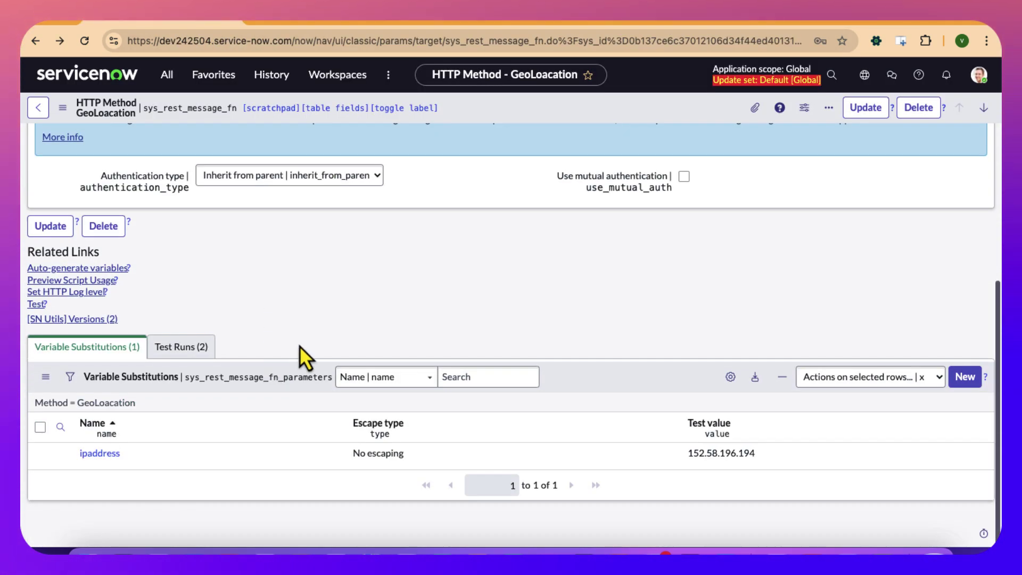
double_click(706, 453)
key("super+v")
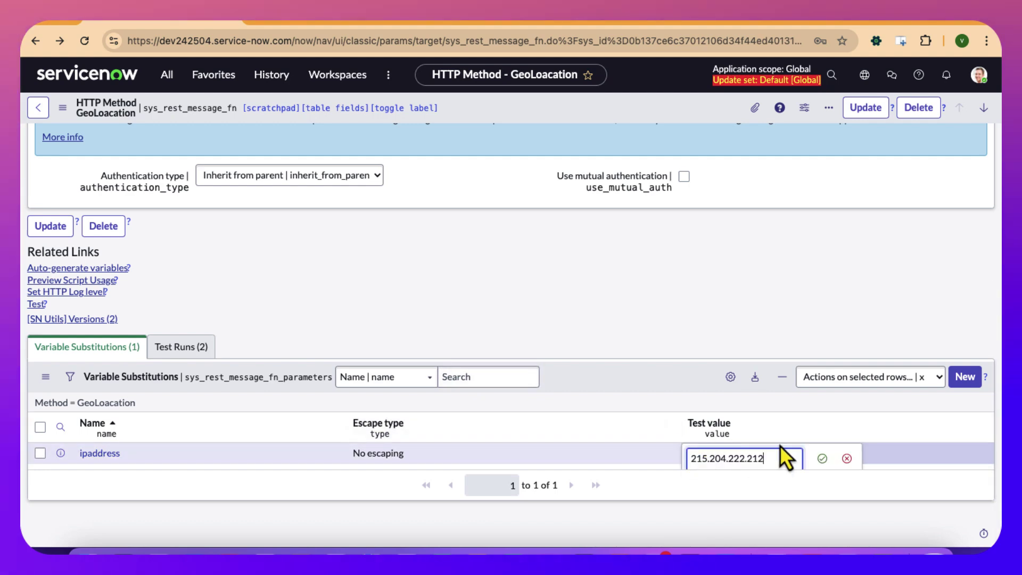
left_click(819, 456)
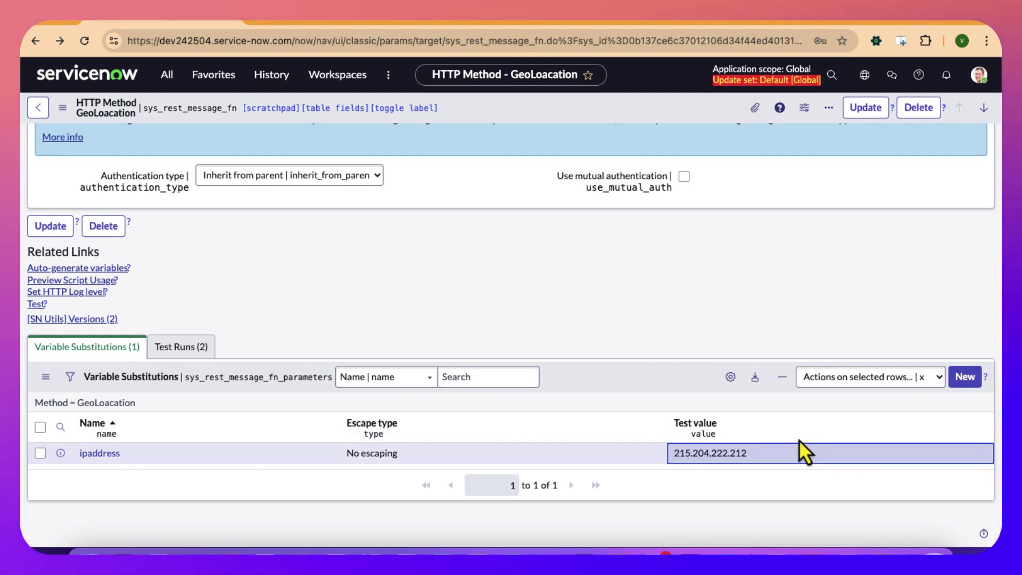
right_click(588, 113)
left_click(593, 119)
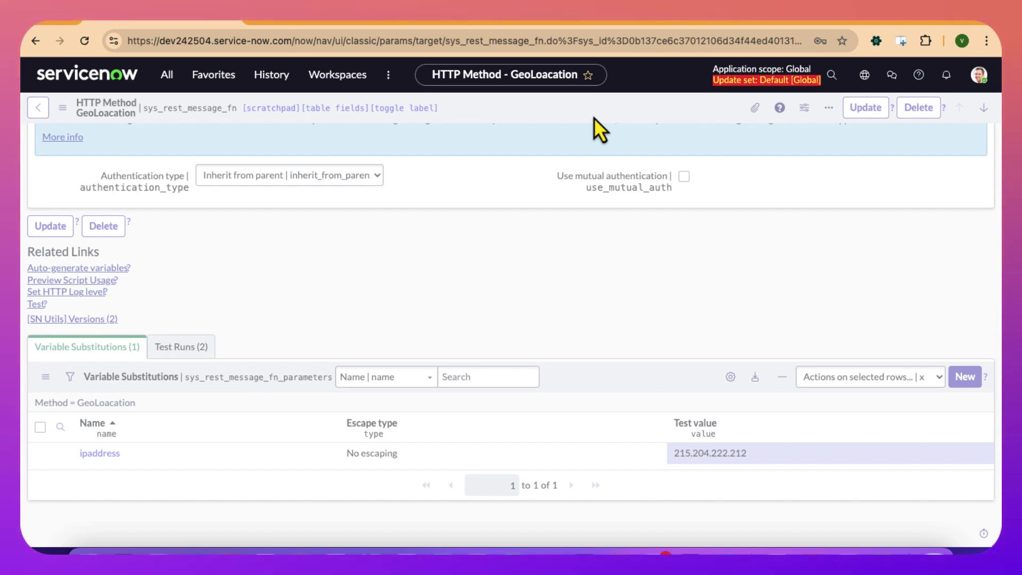
Step: Test the HTTP method with the new IP address and examine the returned location data in the response
scroll(514, 312, "down", 5)
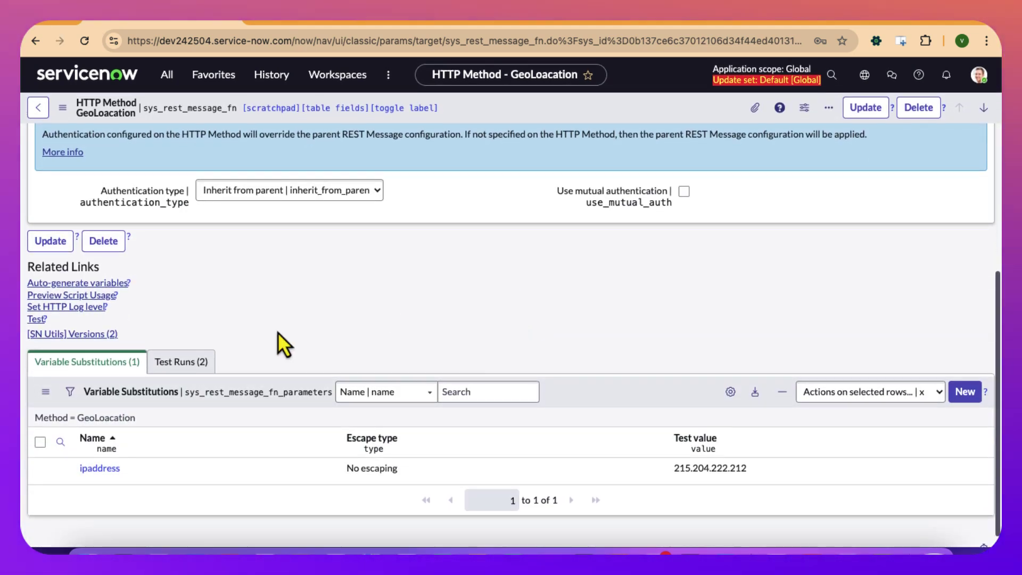
left_click(37, 319)
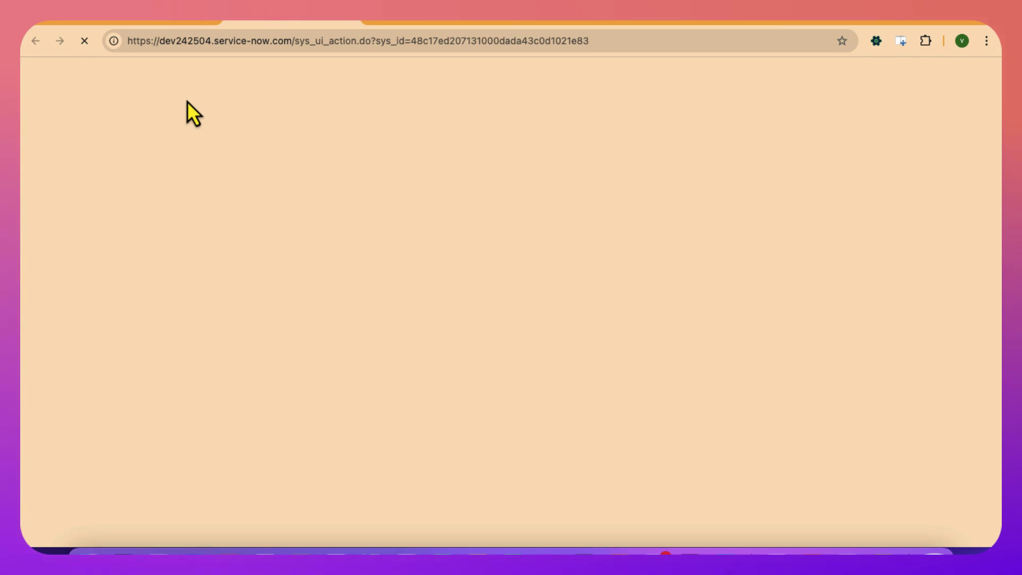
left_click(176, 24)
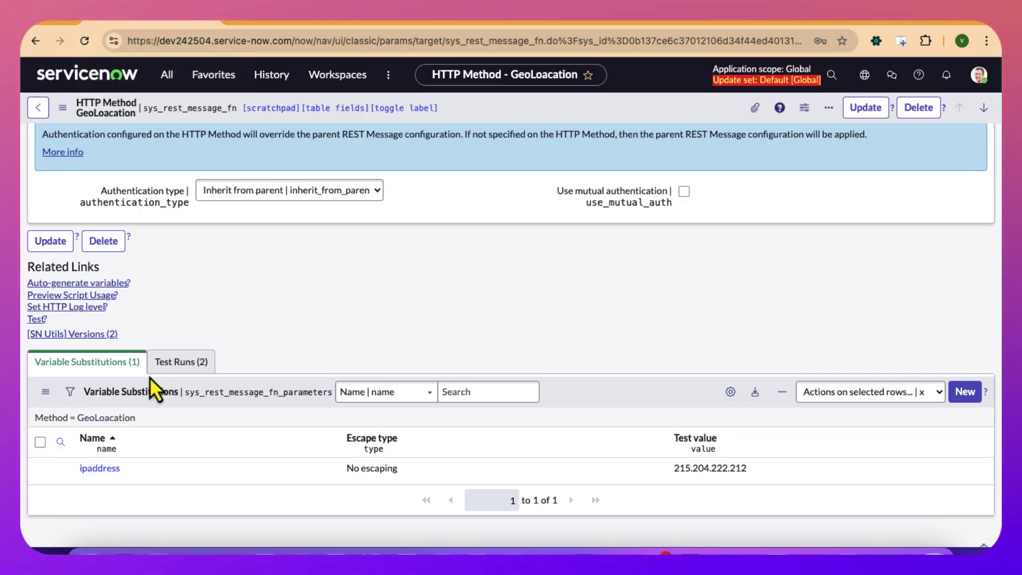
left_click(38, 319)
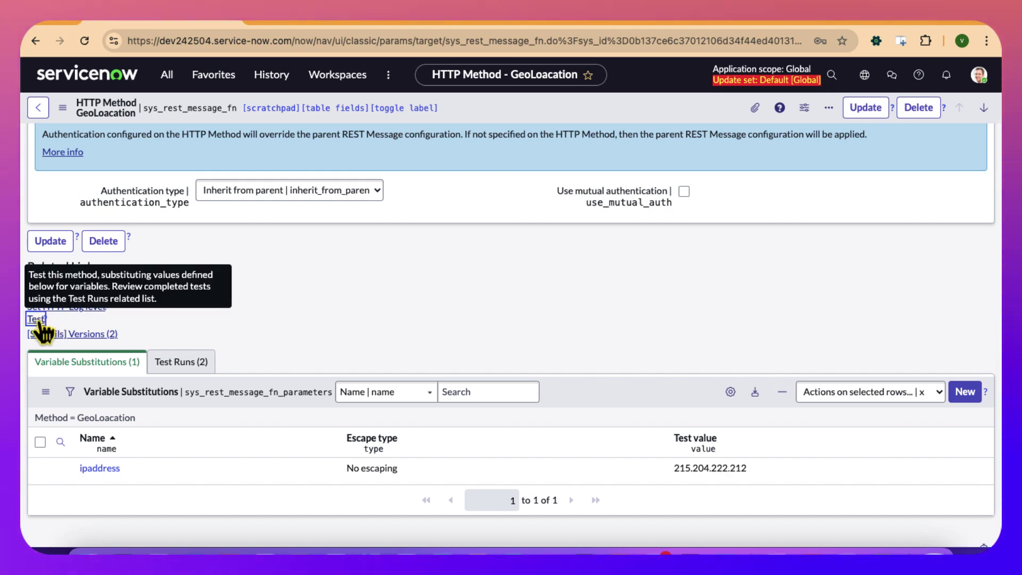
left_click(38, 321)
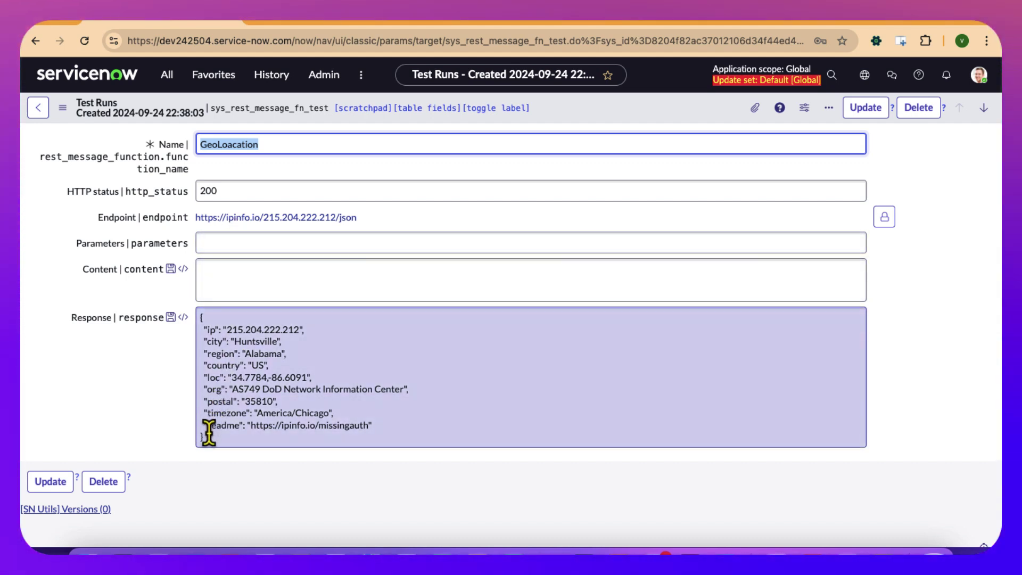
left_click(209, 432)
left_click_drag(208, 433, 188, 322)
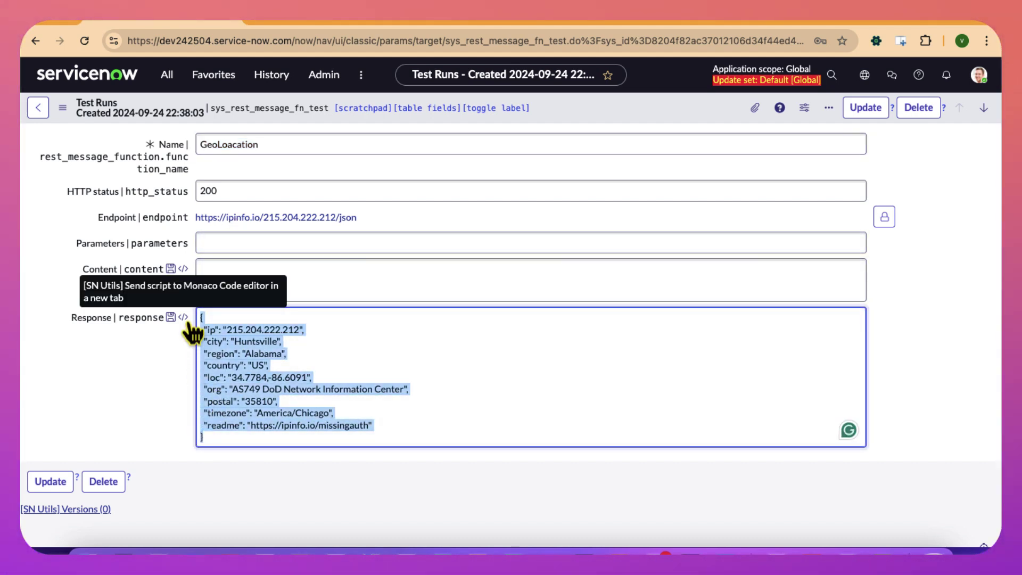